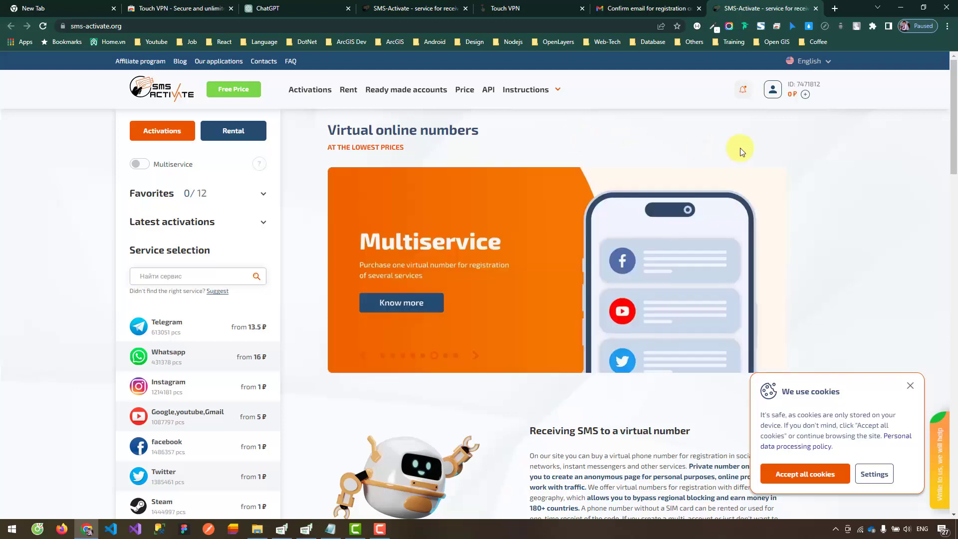
# Step: Open the balance top-up page, choose Stripe (WorldWide), and select the USD amount field
pyautogui.click(804, 95)
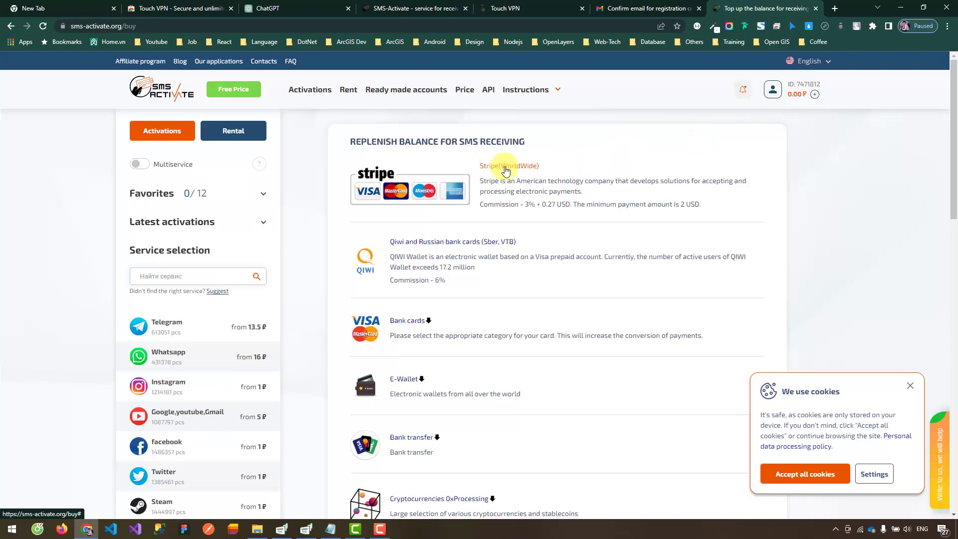
pyautogui.click(505, 171)
pyautogui.click(424, 195)
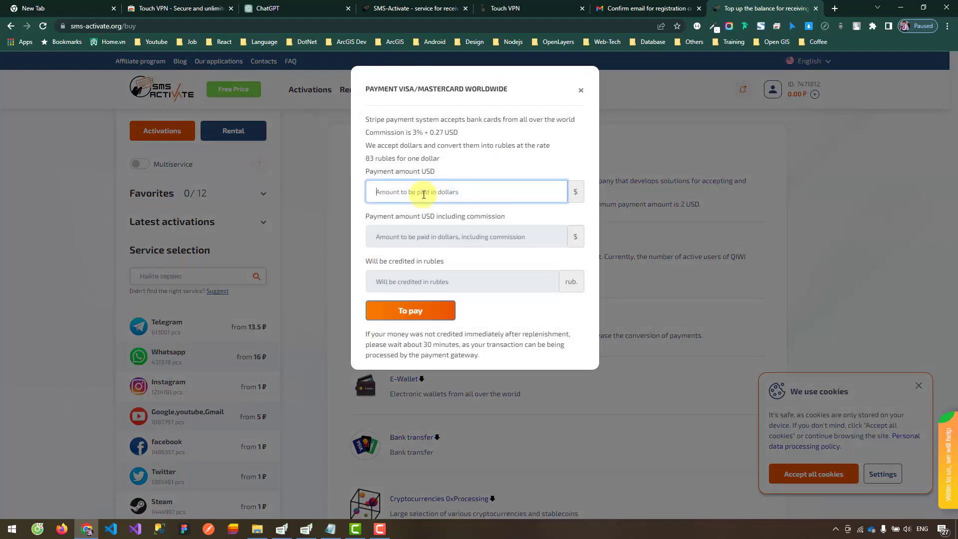
# Step: Request a 2 USD top-up (2.34 with commission, 166 rubles) and continue to Stripe checkout
pyautogui.write('2')
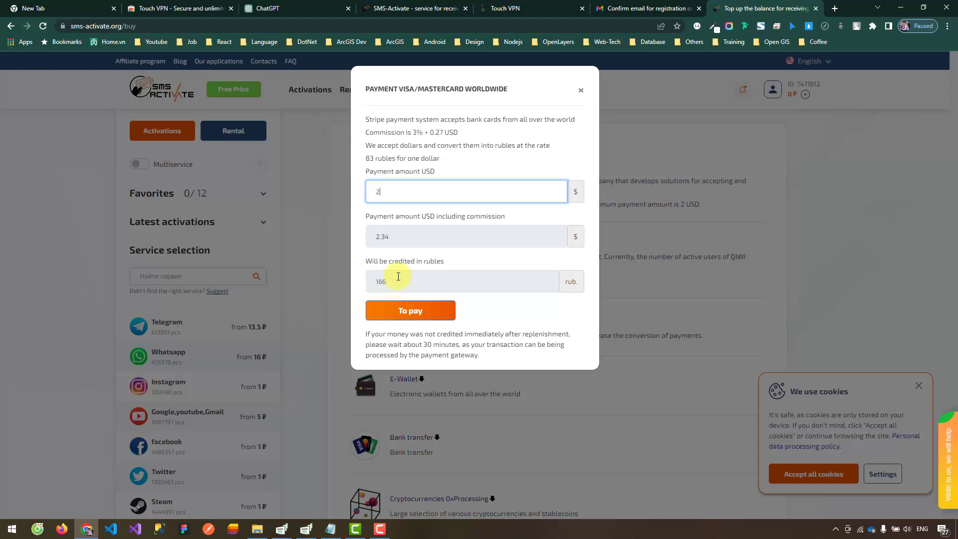
pyautogui.click(422, 316)
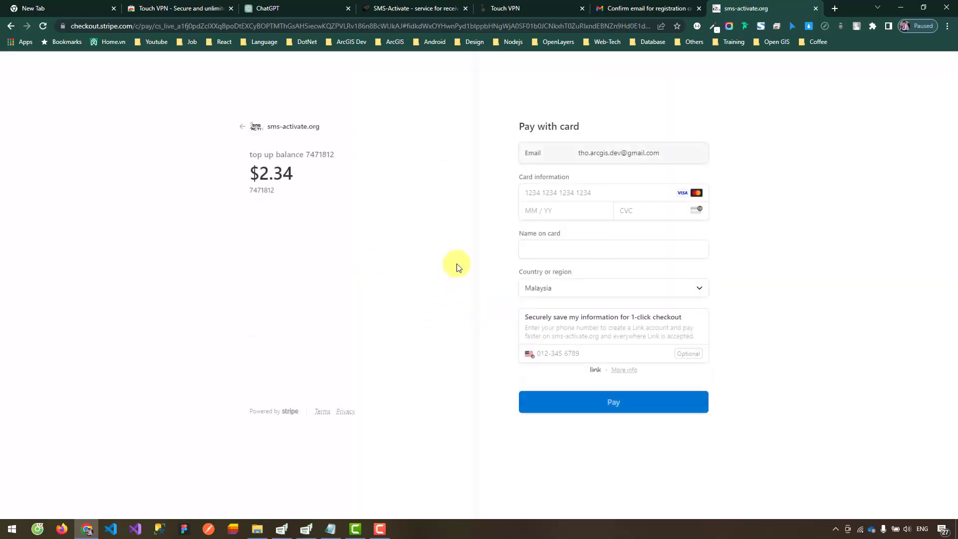
# Step: Pay $2.34 in Stripe Checkout with the card number, expiry, CVC and cardholder name
pyautogui.click(595, 191)
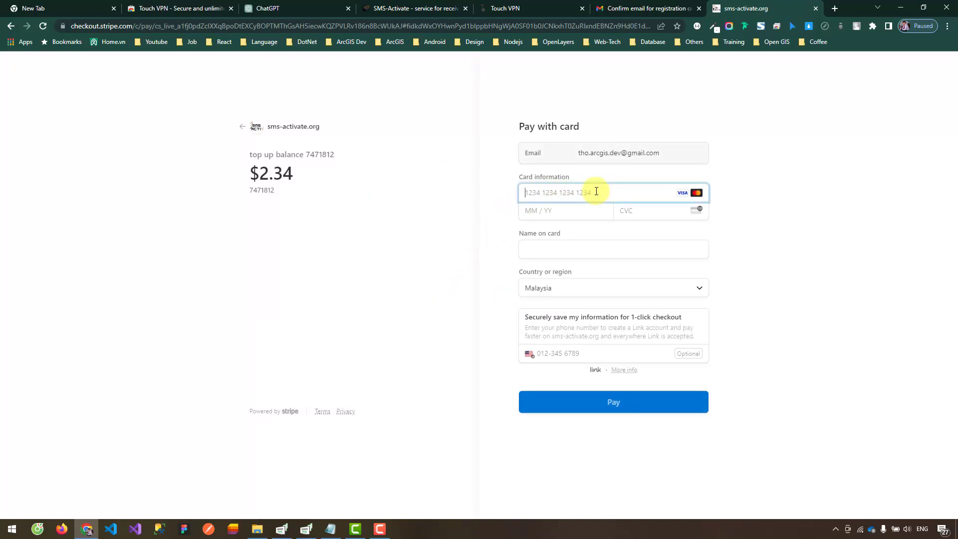
pyautogui.click(542, 211)
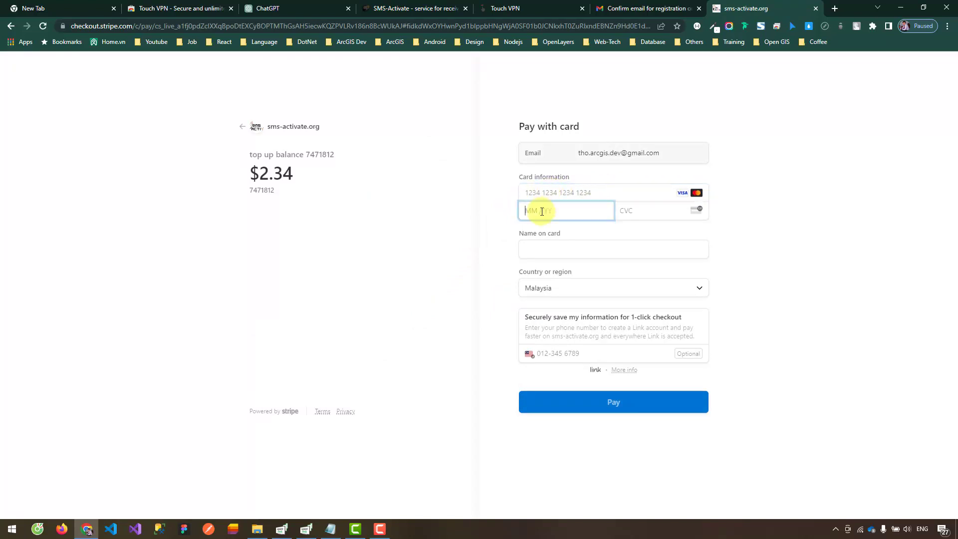
pyautogui.click(626, 212)
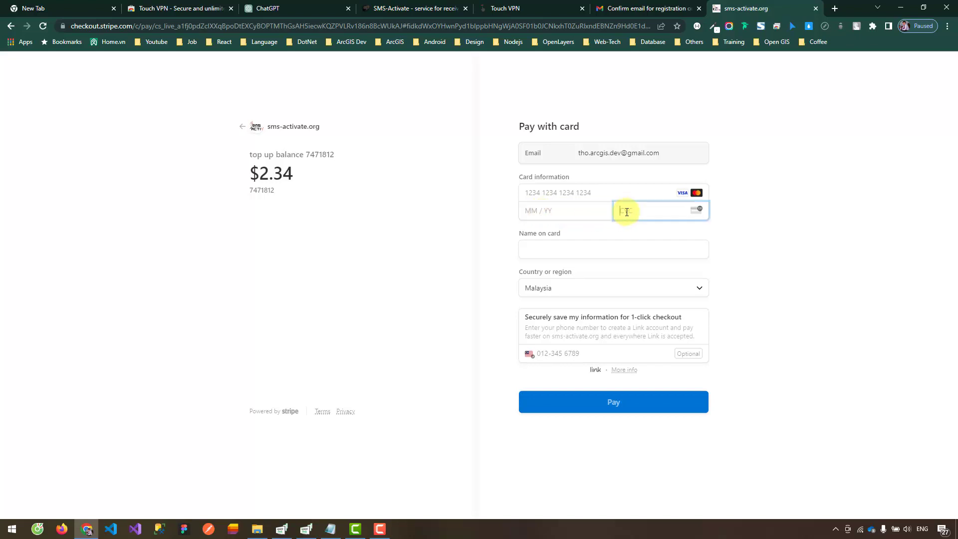
pyautogui.click(531, 247)
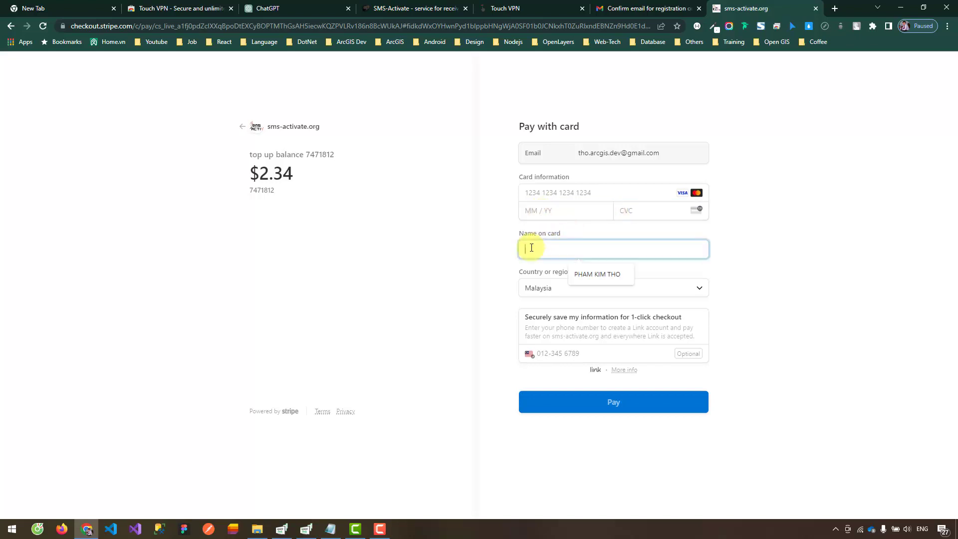
pyautogui.click(735, 290)
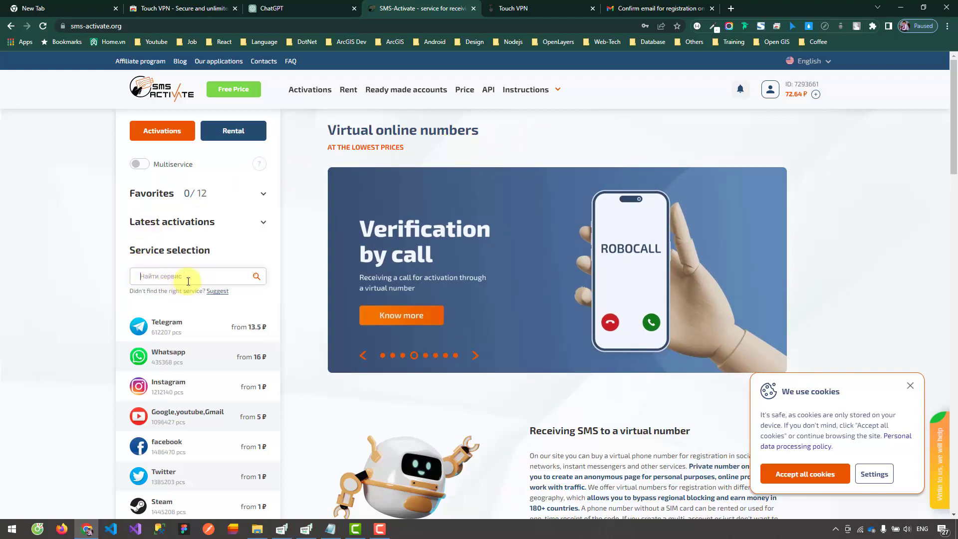
# Step: Search services for 'open' and expand OpenAI to browse country prices
pyautogui.click(157, 276)
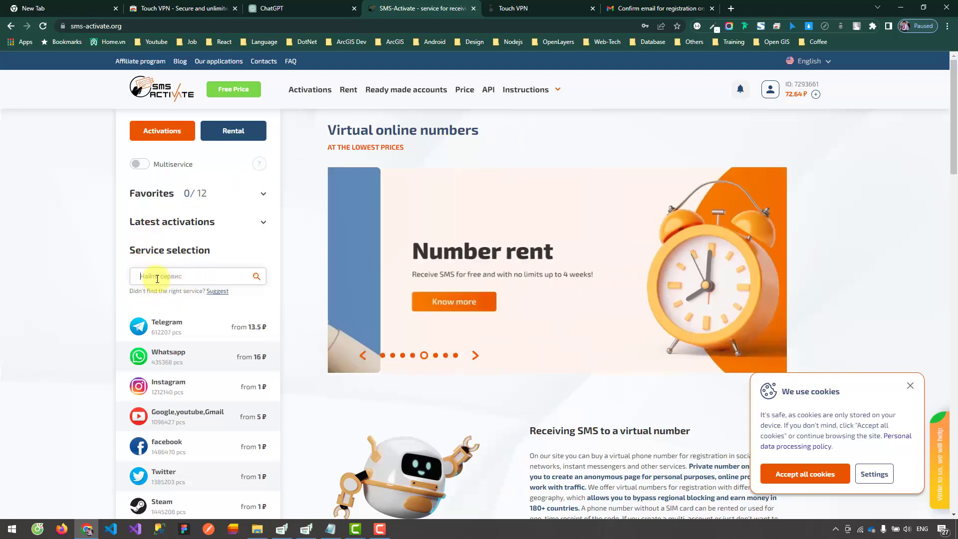
pyautogui.write('open')
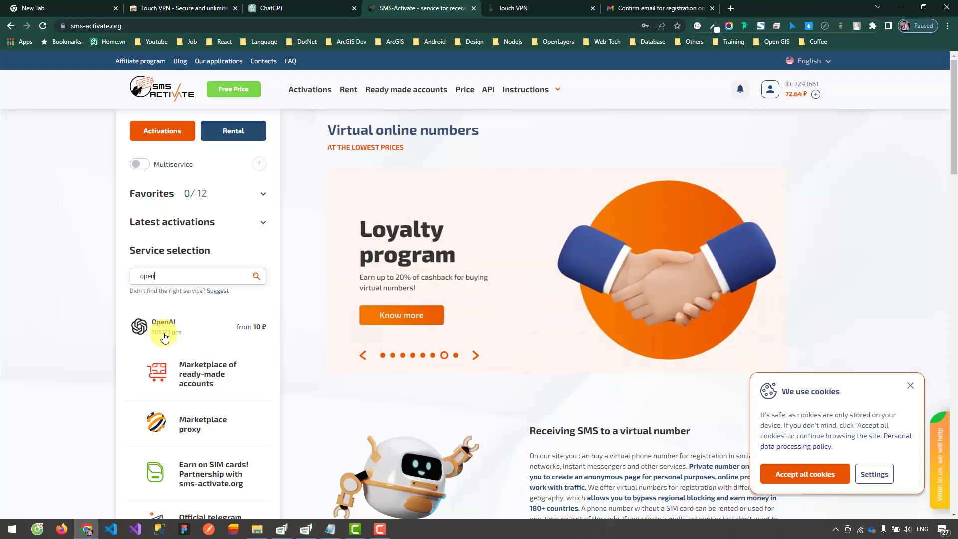
pyautogui.click(163, 330)
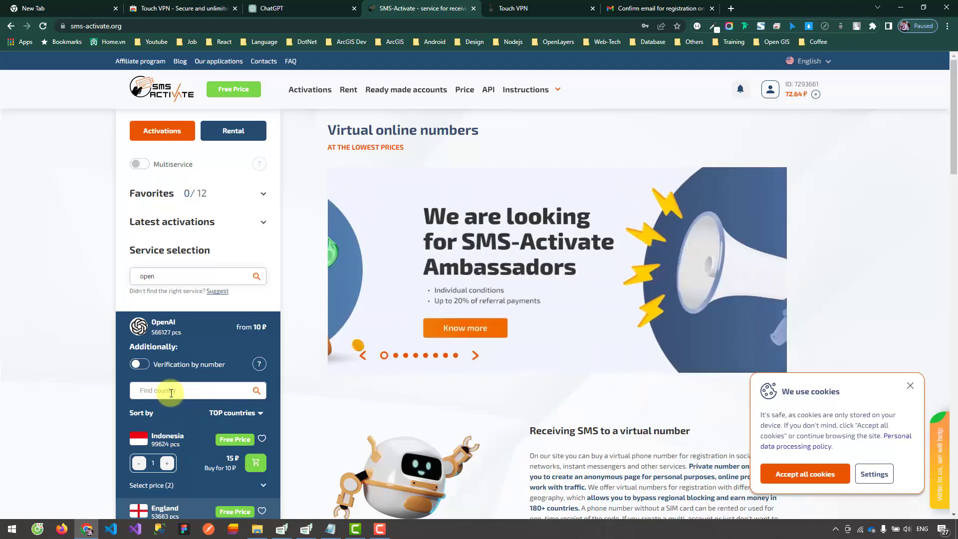
pyautogui.scroll(-4, 189, 459)
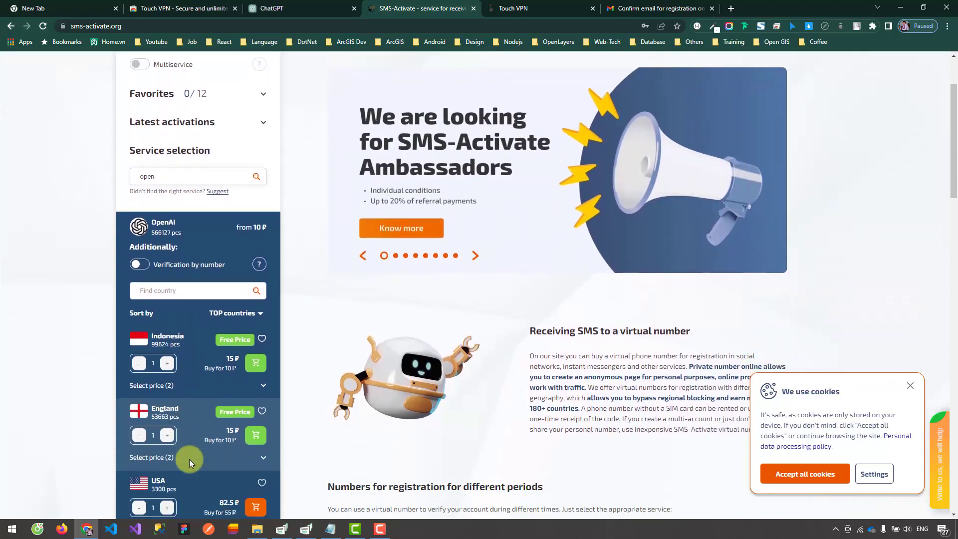
pyautogui.scroll(-2, 189, 459)
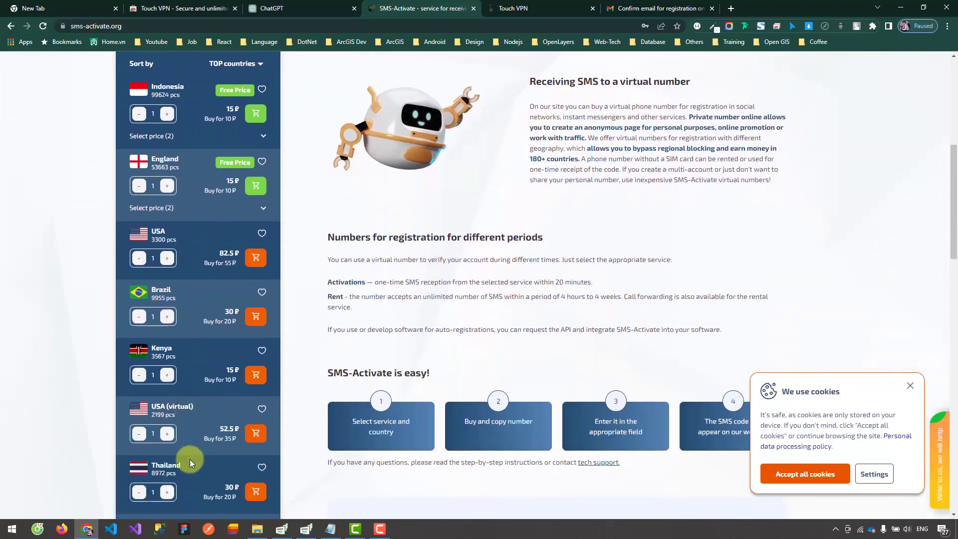
pyautogui.scroll(3, 189, 459)
pyautogui.scroll(3, 189, 459)
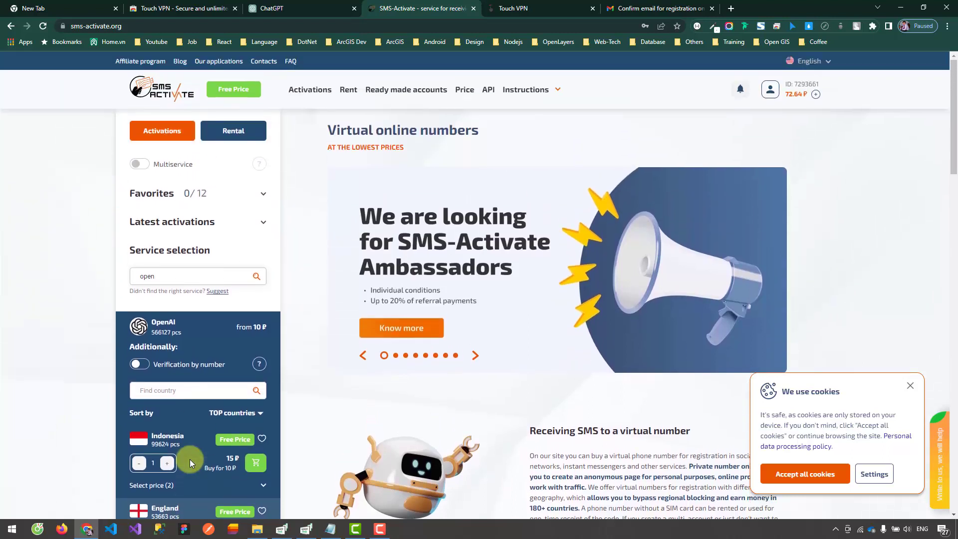
# Step: Search OpenAI countries for 'neth', then clear the search and scroll the full list
pyautogui.click(186, 390)
pyautogui.write('neth')
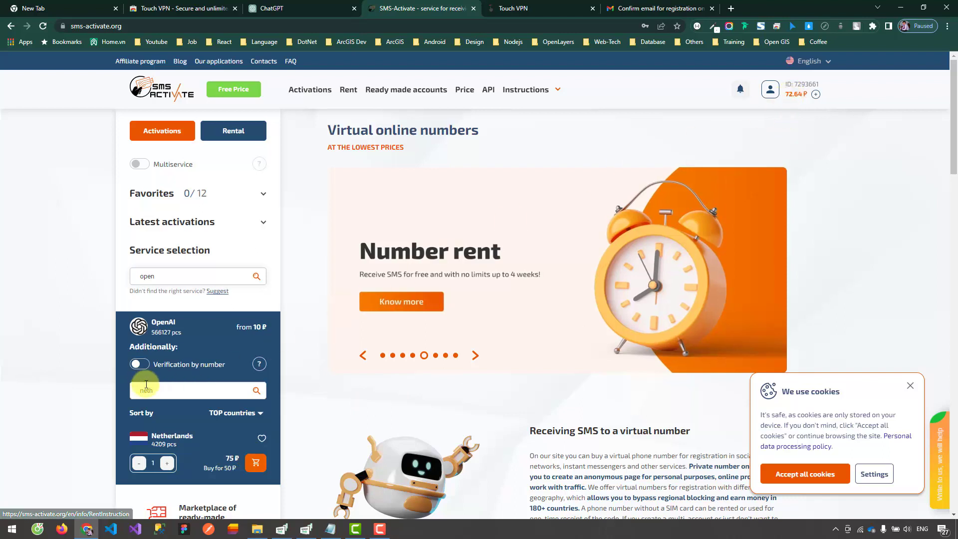
pyautogui.moveTo(156, 390); pyautogui.dragTo(139, 388)
pyautogui.press('BackSpace')
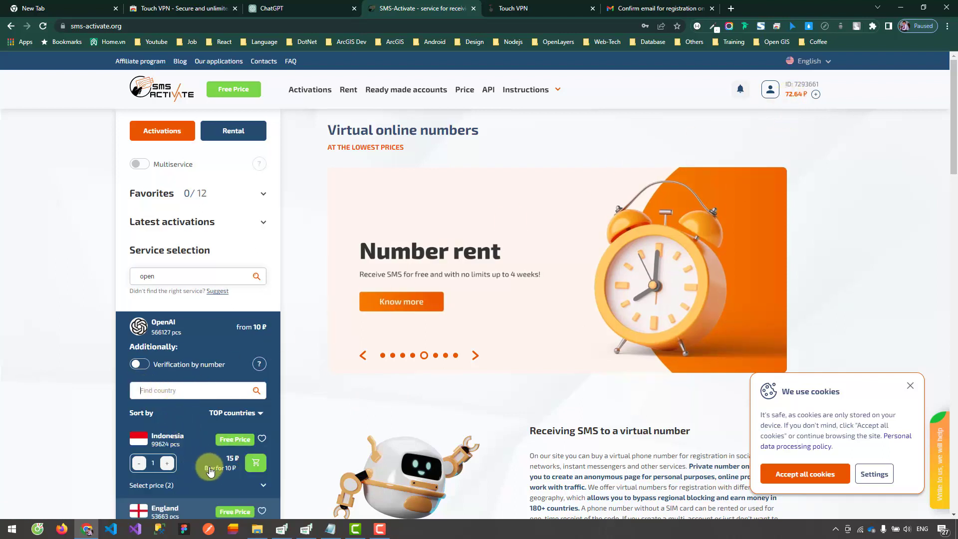
pyautogui.scroll(-1, 206, 471)
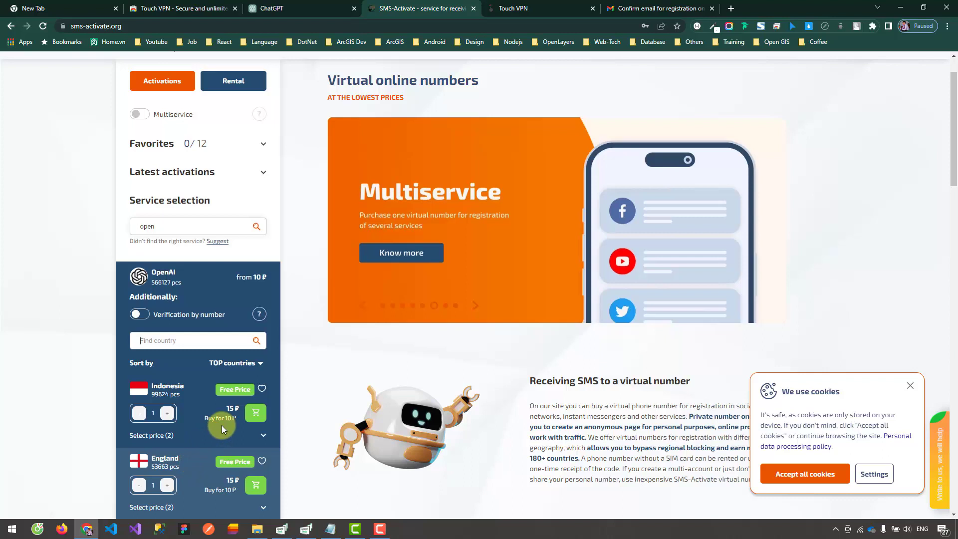
pyautogui.scroll(-1, 221, 425)
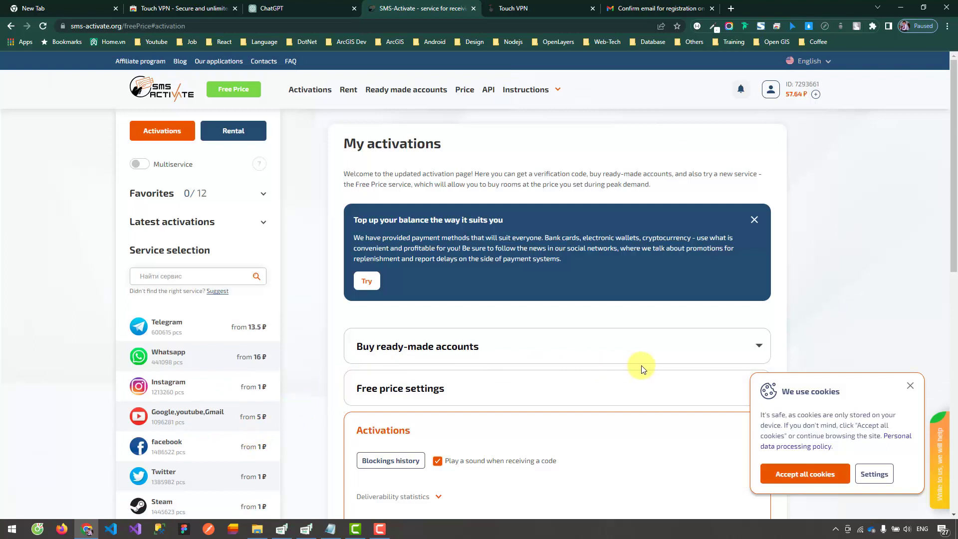
# Step: Check the England number (15.00 ₽) is Waiting for SMS, dismiss cookies, return to ChatGPT
pyautogui.scroll(-3, 625, 366)
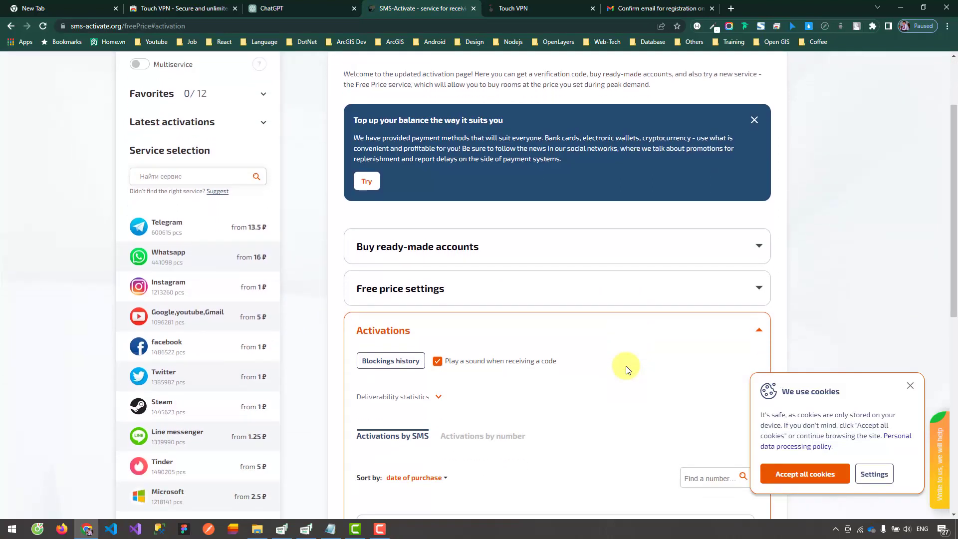
pyautogui.scroll(-2, 625, 369)
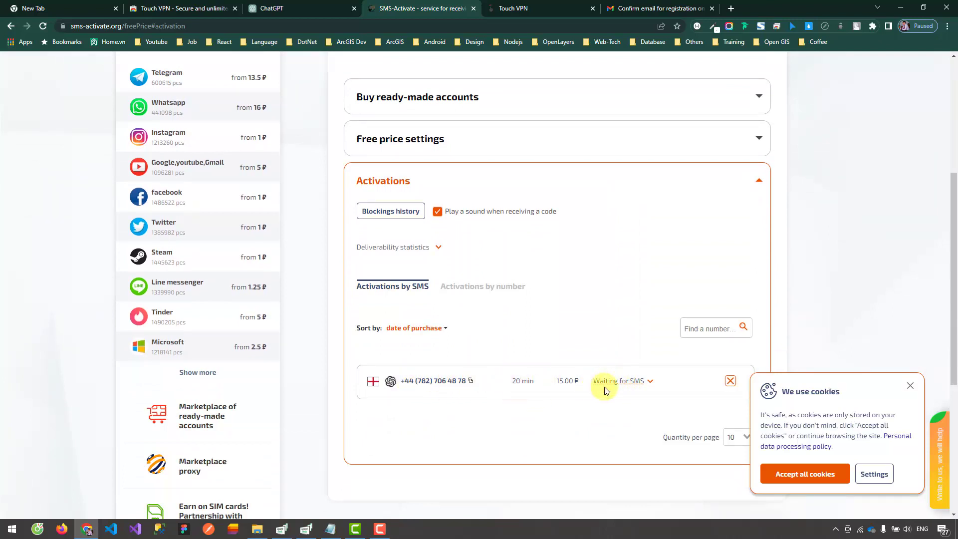
pyautogui.click(911, 387)
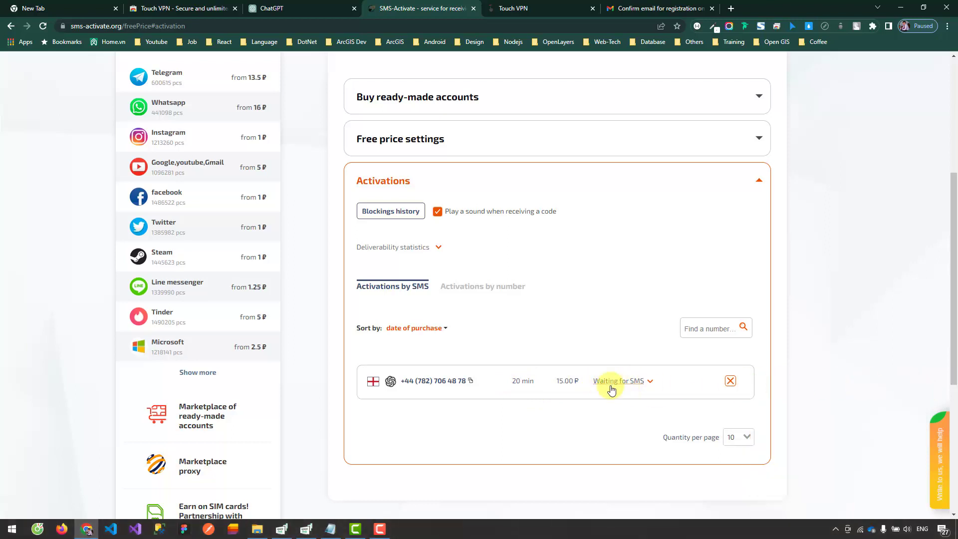
pyautogui.click(298, 7)
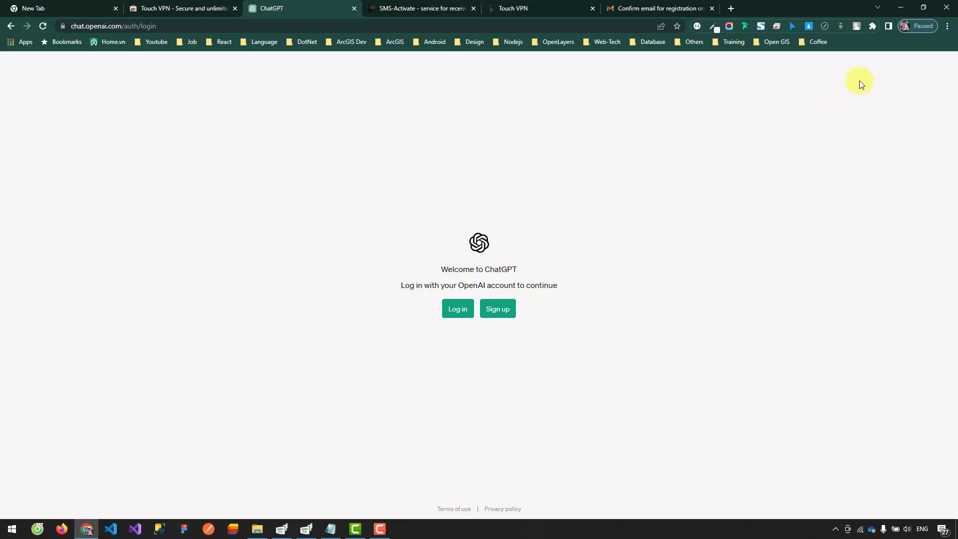
# Step: Connect TouchVPN via Best Choice with encryption enabled, then start a new browser tab
pyautogui.click(856, 27)
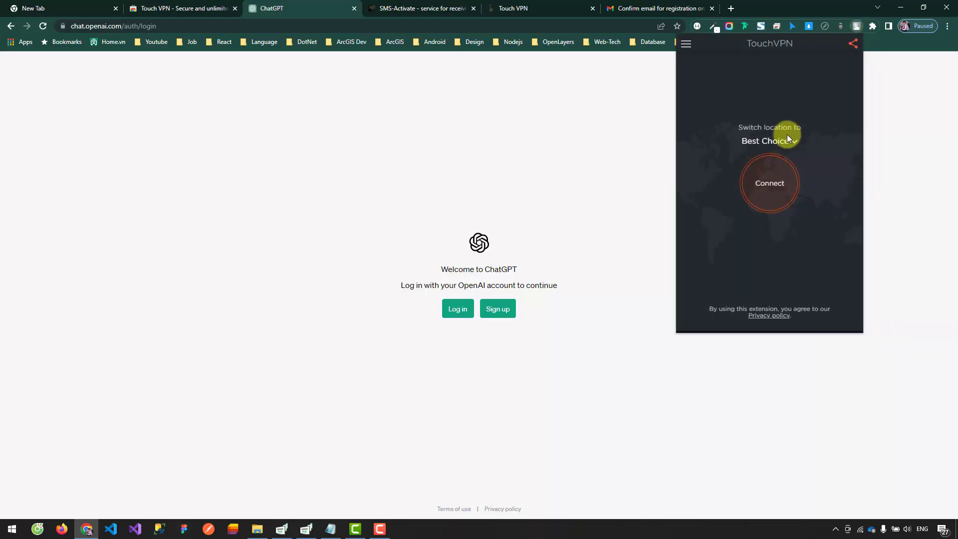
pyautogui.click(774, 190)
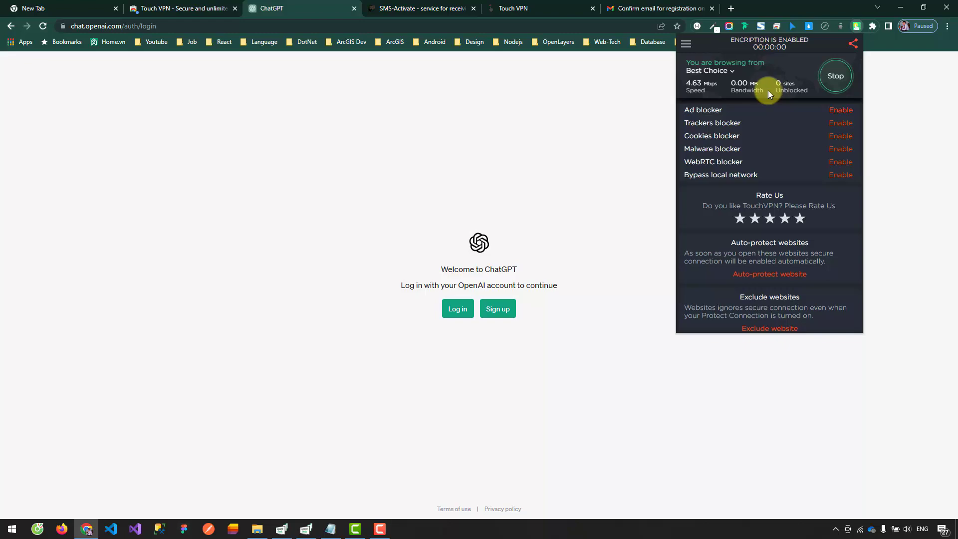
pyautogui.click(729, 8)
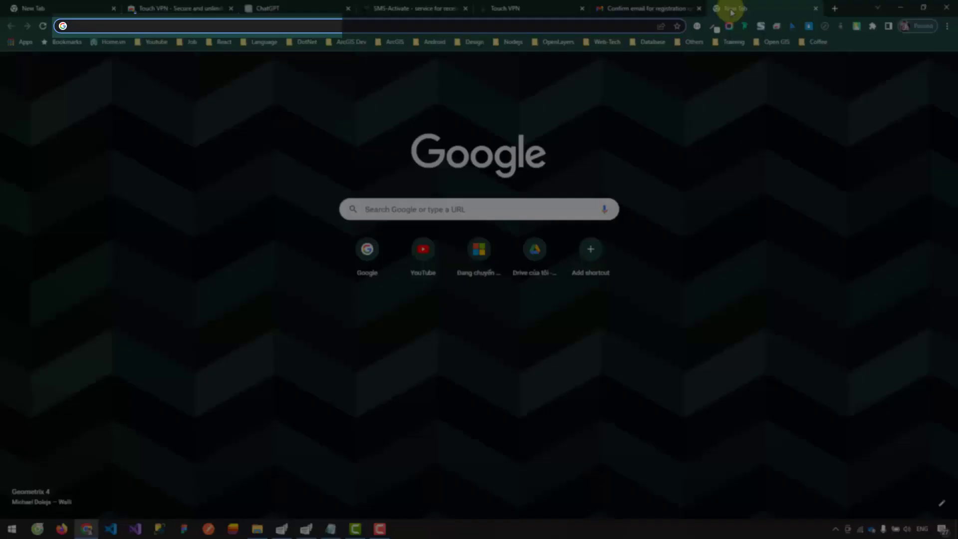
# Step: Search 'what my ip' and verify the IP location shows London, England, then go back to ChatGPT
pyautogui.write('s')
pyautogui.press('BackSpace')
pyautogui.write('what ')
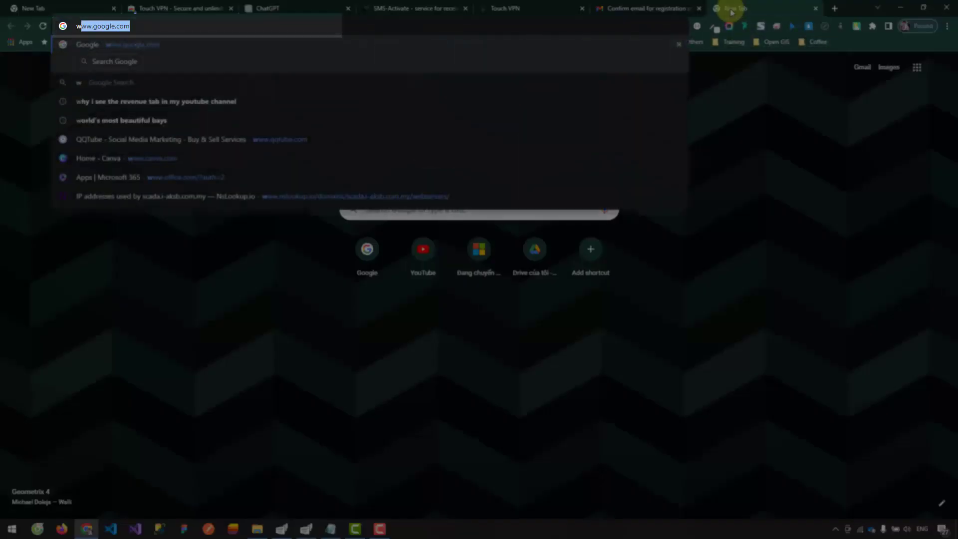
pyautogui.write('my ip')
pyautogui.press('Return')
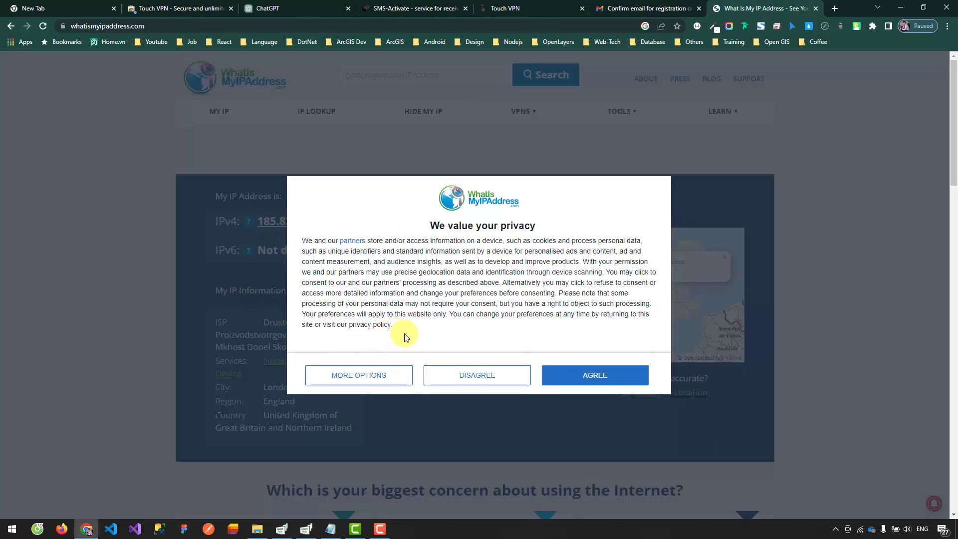
pyautogui.click(601, 380)
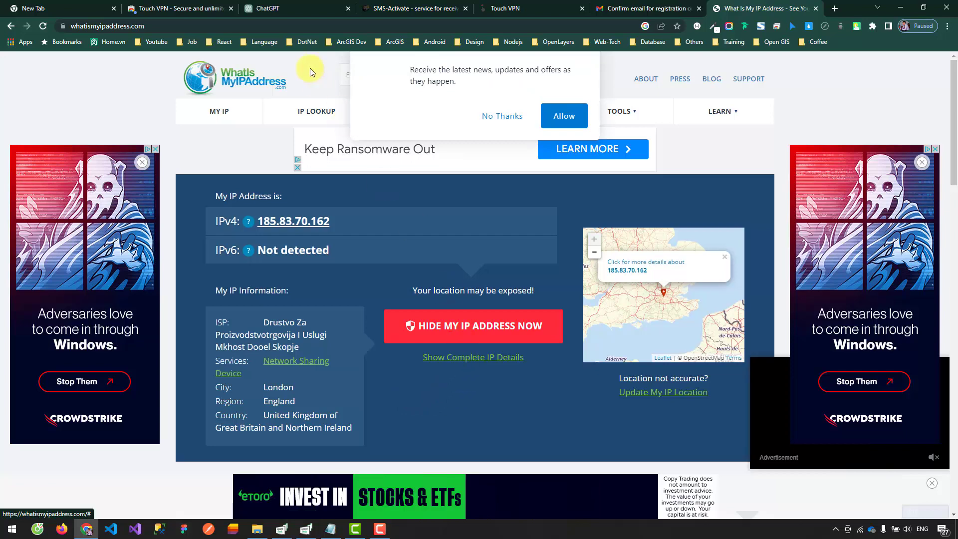
pyautogui.click(267, 8)
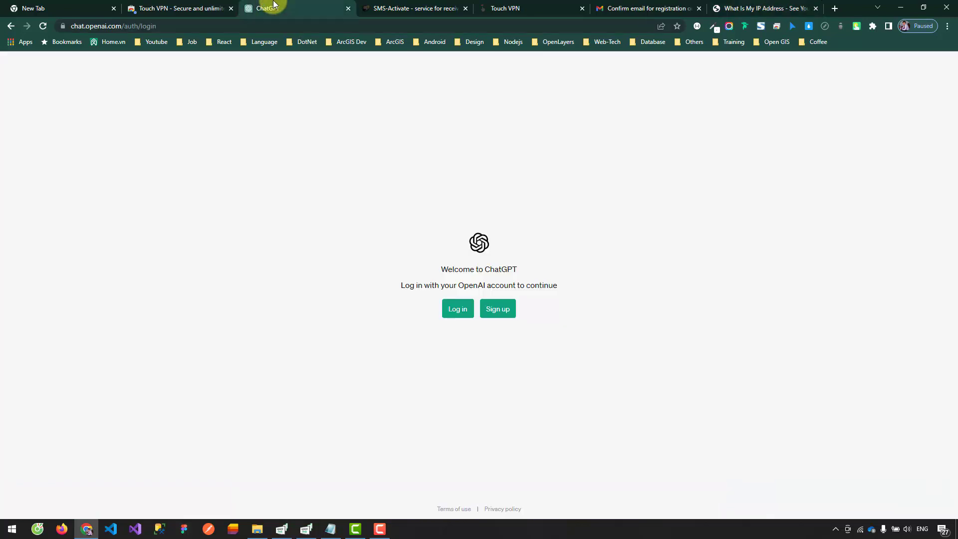
# Step: Sign up for ChatGPT with the saved Gmail address and a pasted password
pyautogui.click(505, 315)
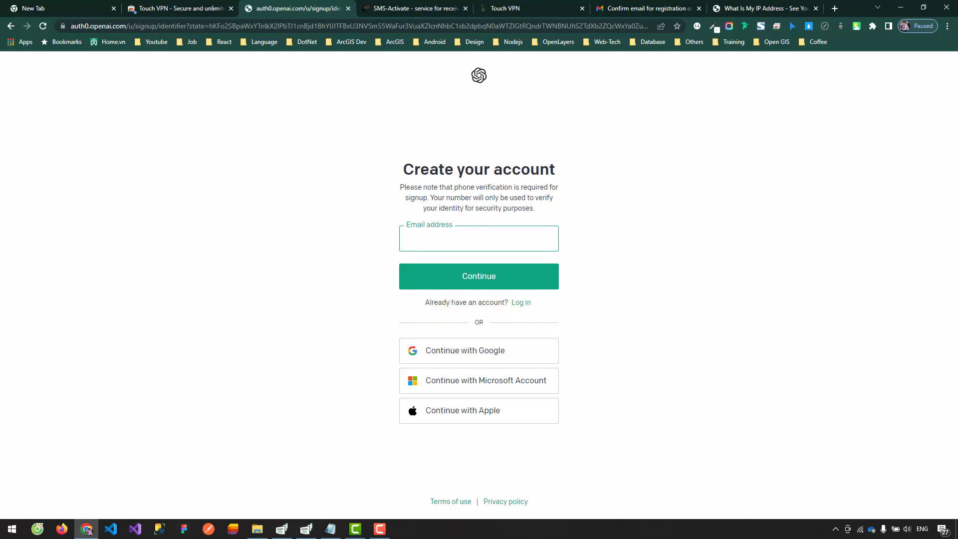
pyautogui.click(420, 238)
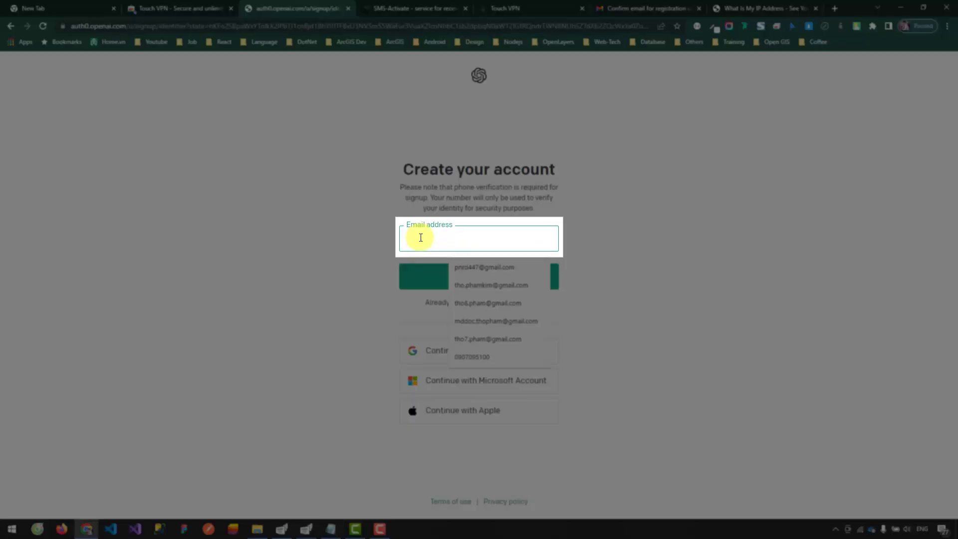
pyautogui.hotkey('ctrl', 'v')
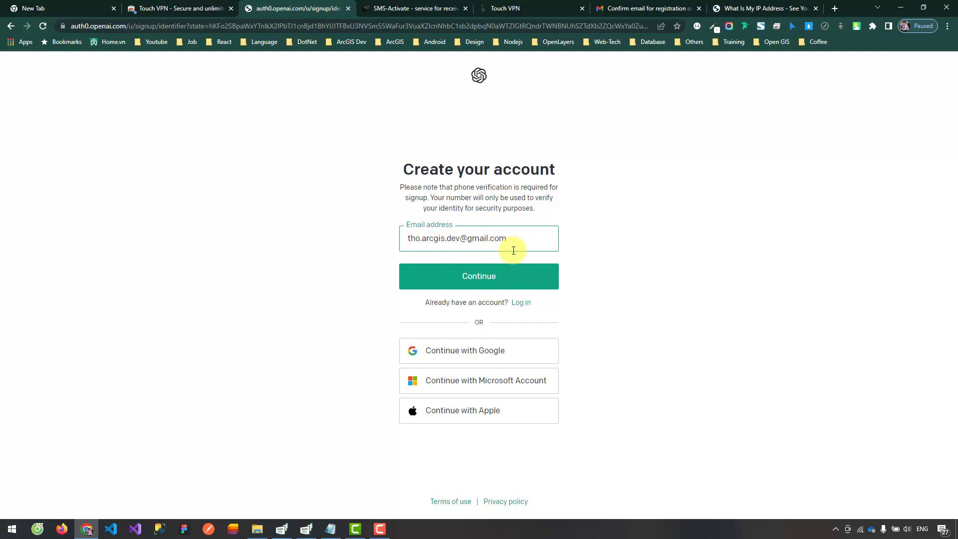
pyautogui.click(428, 280)
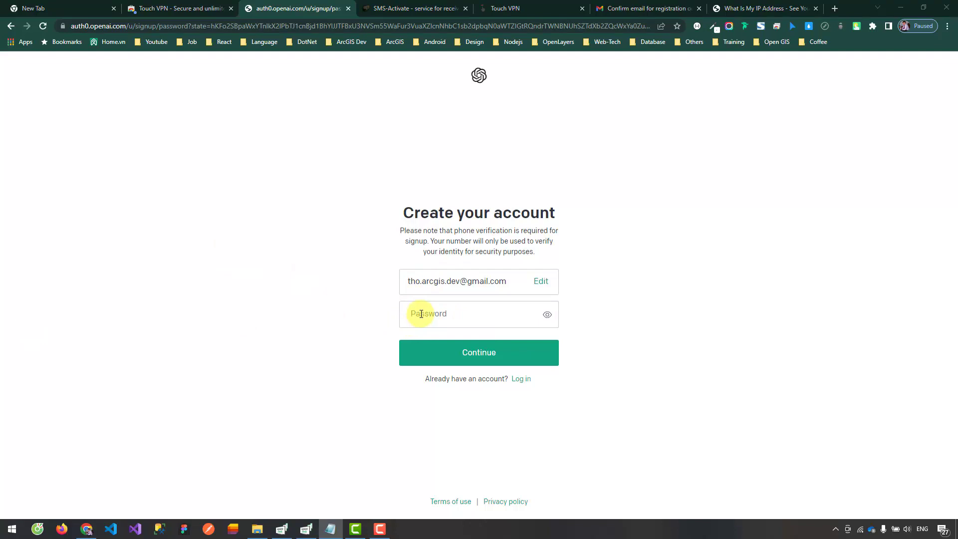
pyautogui.click(421, 313)
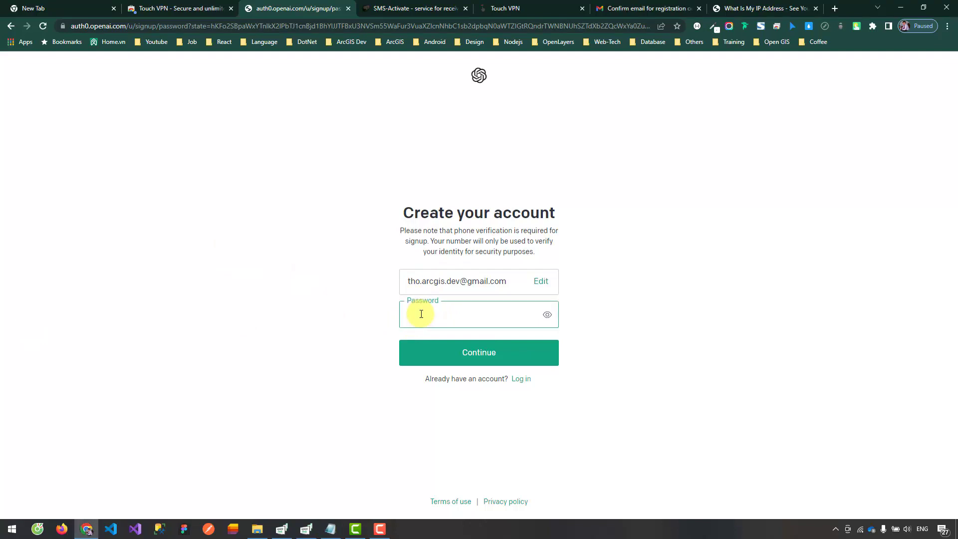
pyautogui.hotkey('ctrl', 'v')
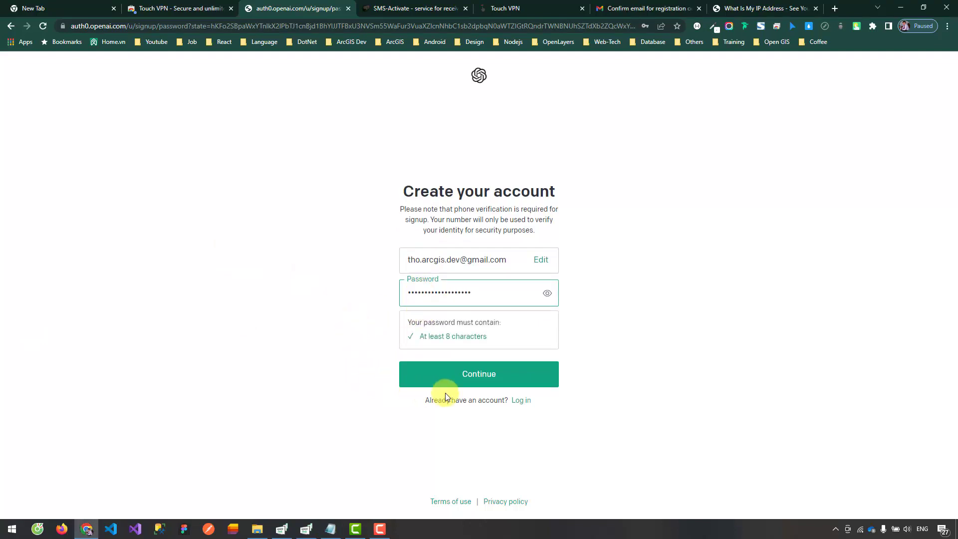
pyautogui.click(490, 381)
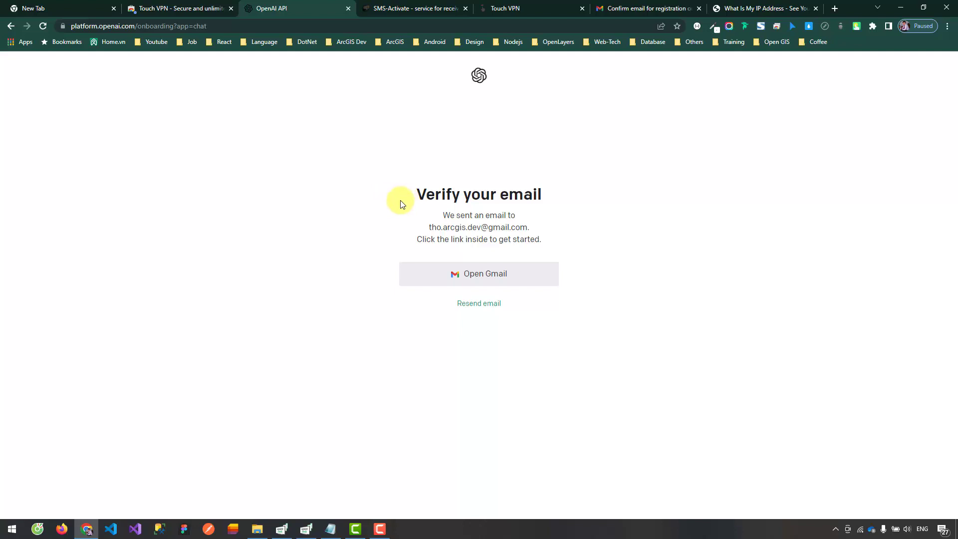
# Step: Open the 'OpenAI - Verify your email' message in the Gmail inbox and verify the address
pyautogui.click(616, 9)
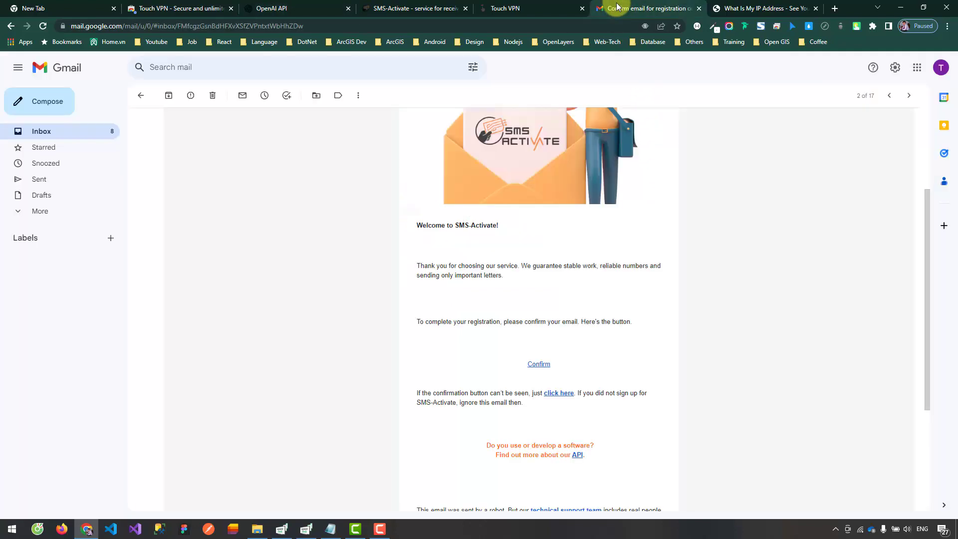
pyautogui.click(42, 135)
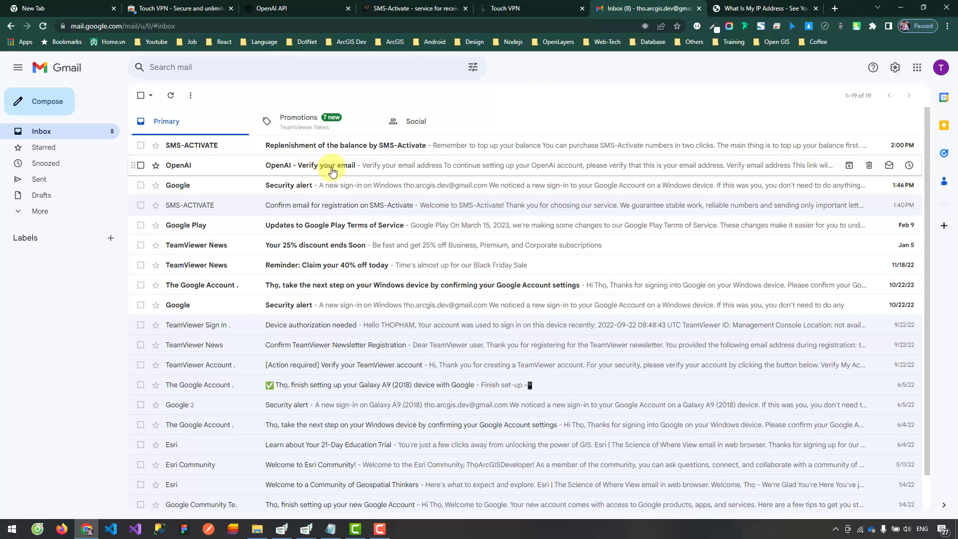
pyautogui.click(313, 166)
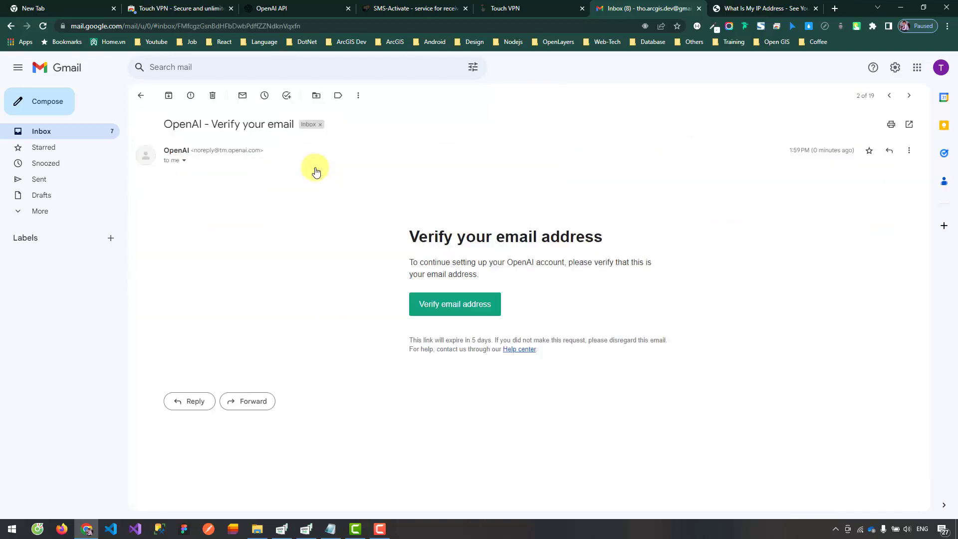
pyautogui.click(458, 306)
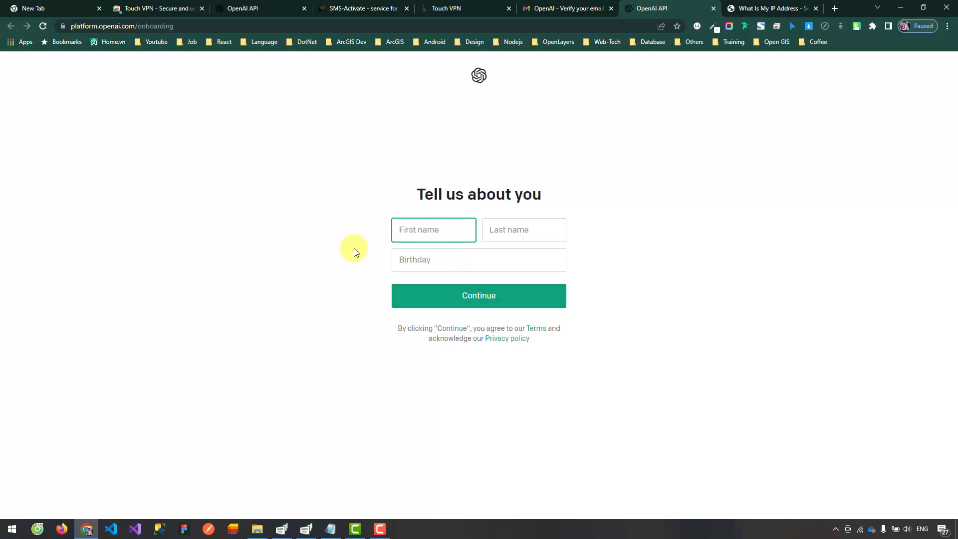
# Step: Enter the first and last name plus a MM/DD/YYYY birthday, and submit to reach phone verification
pyautogui.write('Tho')
pyautogui.click(513, 234)
pyautogui.write('Tho')
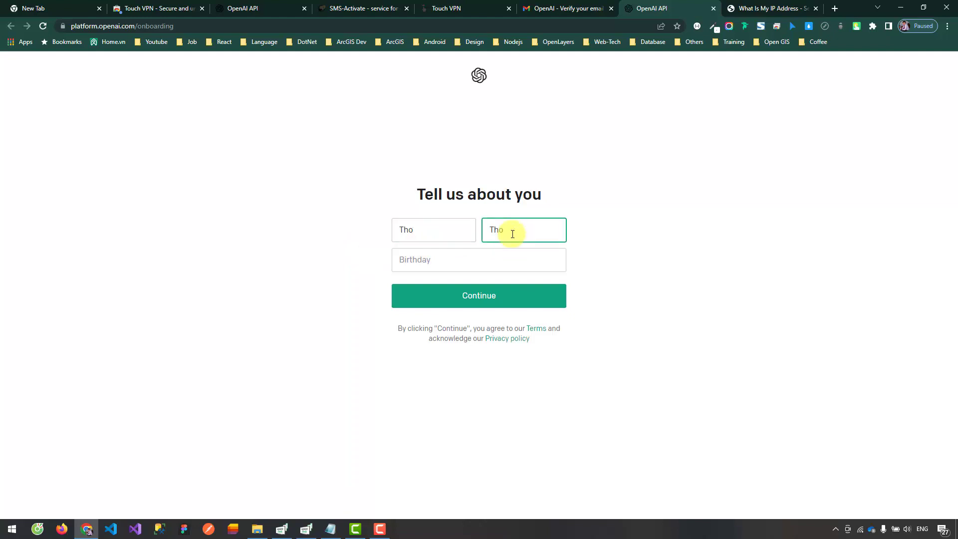
pyautogui.click(455, 302)
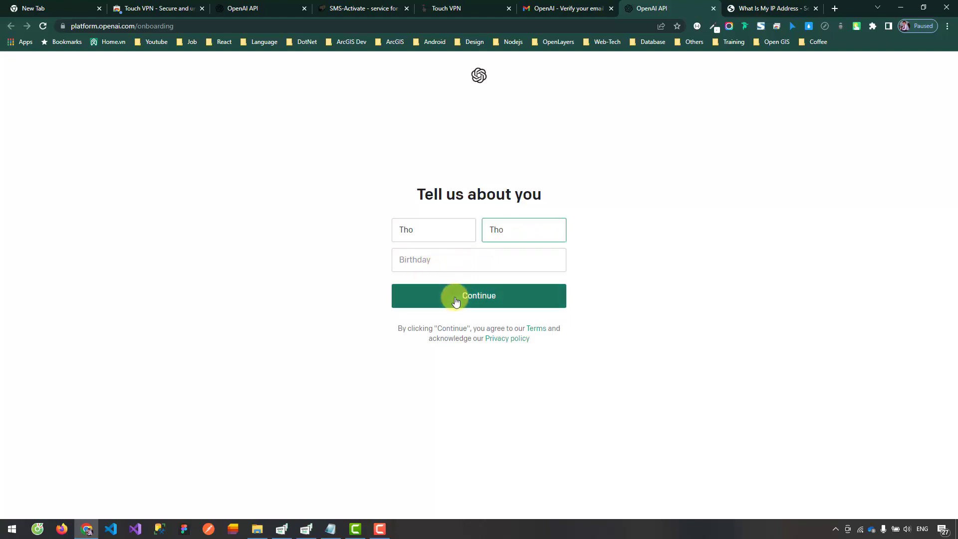
pyautogui.click(418, 261)
pyautogui.write('01/')
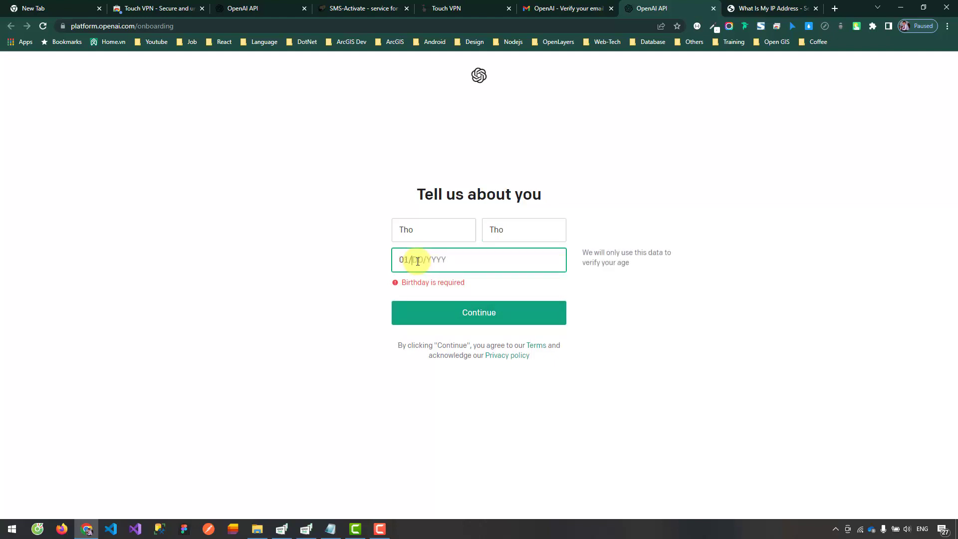
pyautogui.write('01/1989')
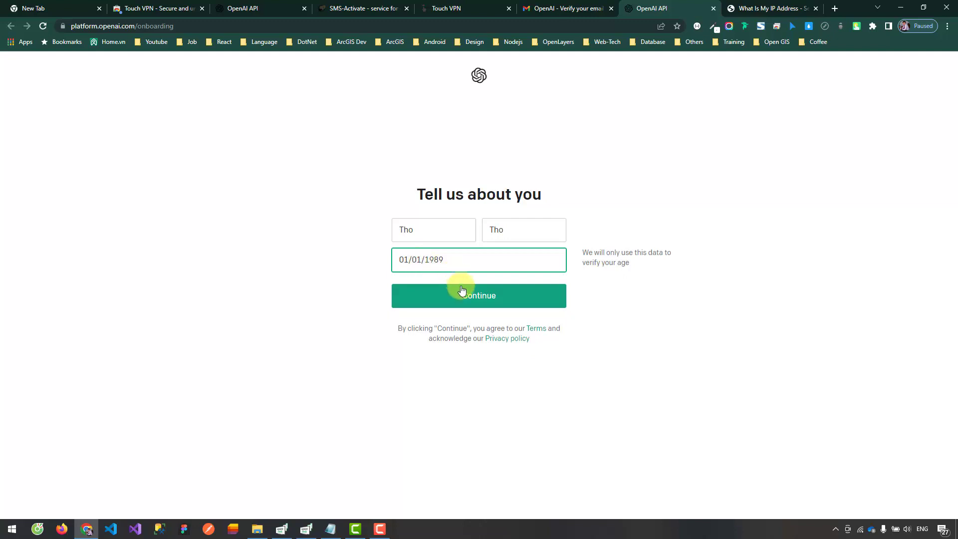
pyautogui.click(463, 294)
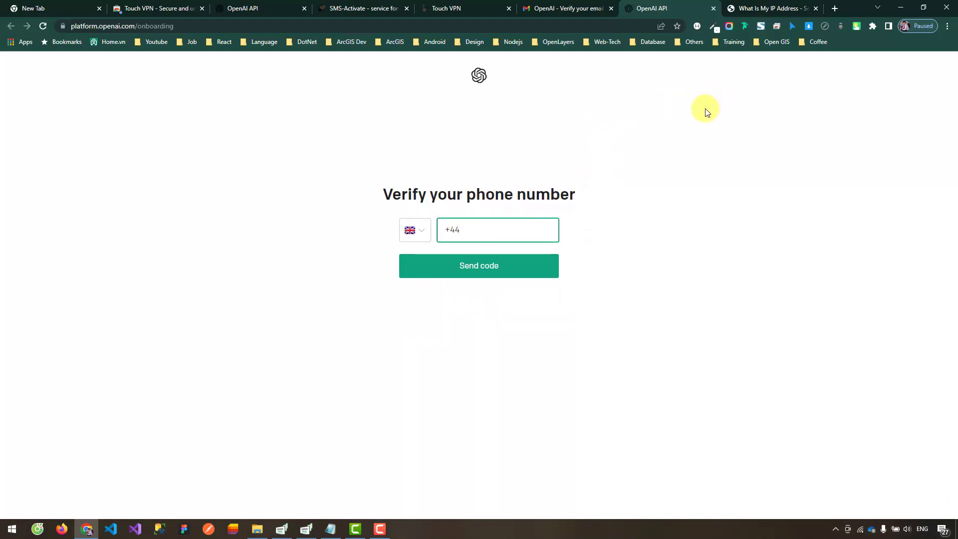
# Step: Enter the rented SMS-Activate UK number in OpenAI's phone field, without the duplicate 44, and request the code
pyautogui.click(348, 15)
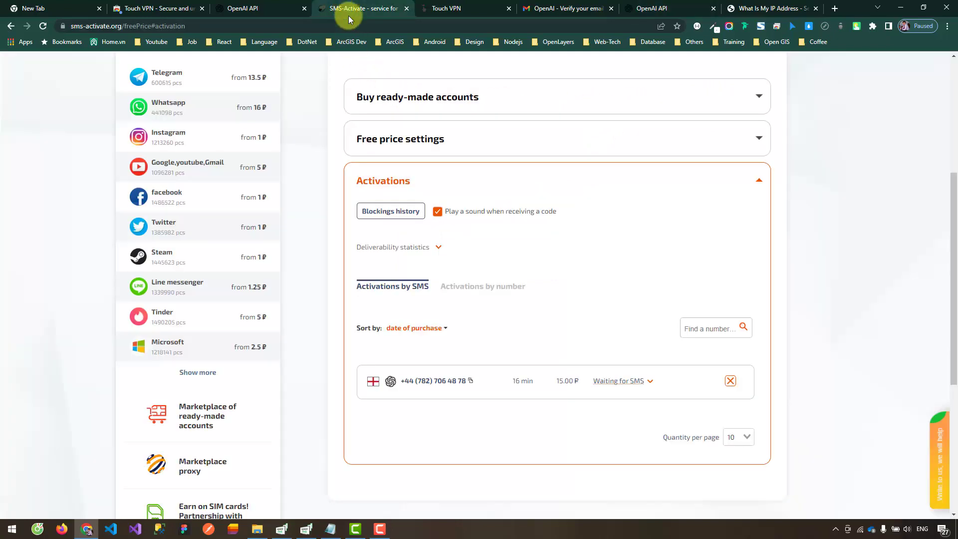
pyautogui.click(471, 381)
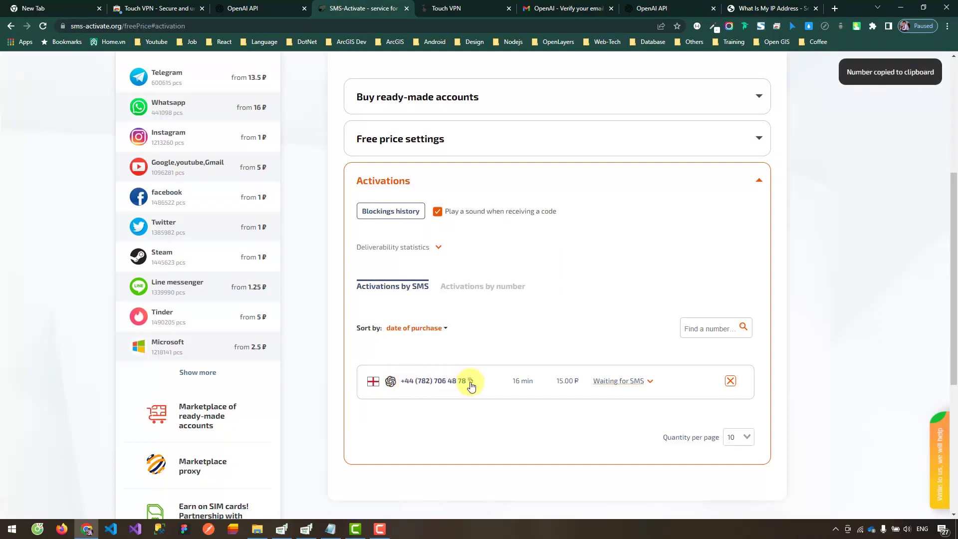
pyautogui.click(686, 7)
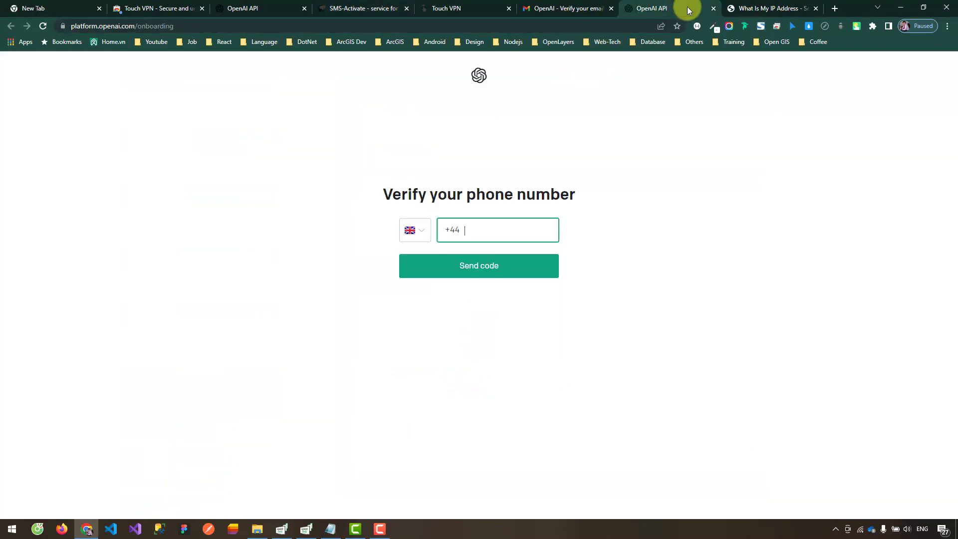
pyautogui.hotkey('ctrl', 'v')
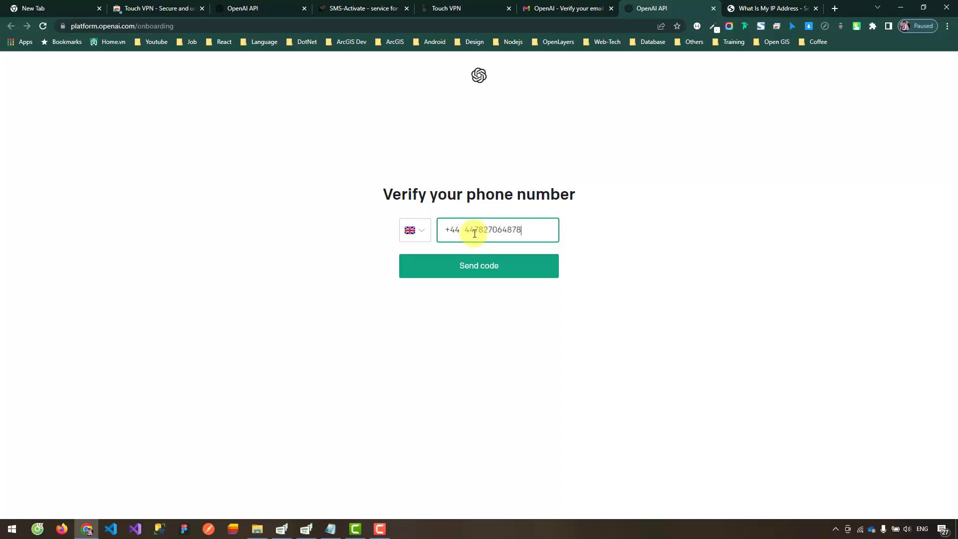
pyautogui.click(474, 230)
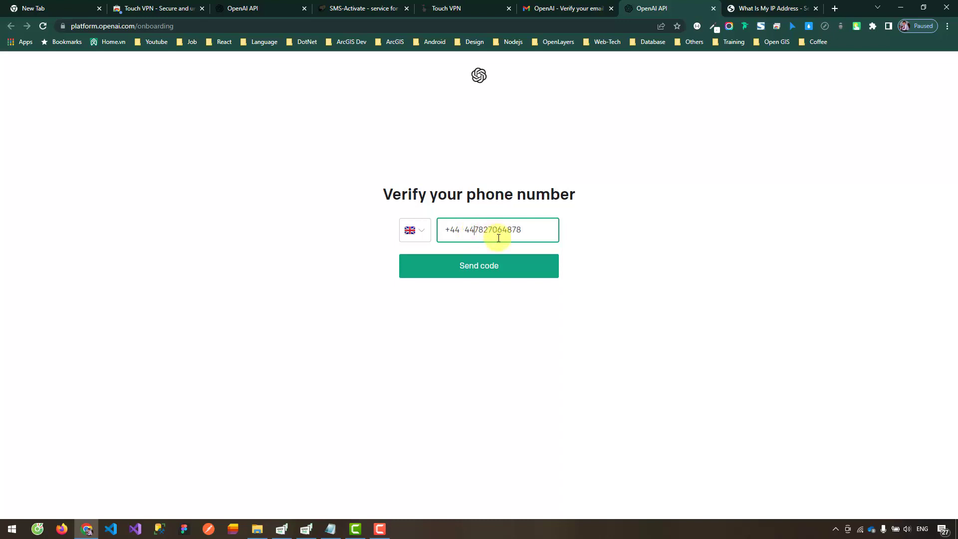
pyautogui.press('BackSpace')
pyautogui.press('BackSpace')
pyautogui.click(365, 9)
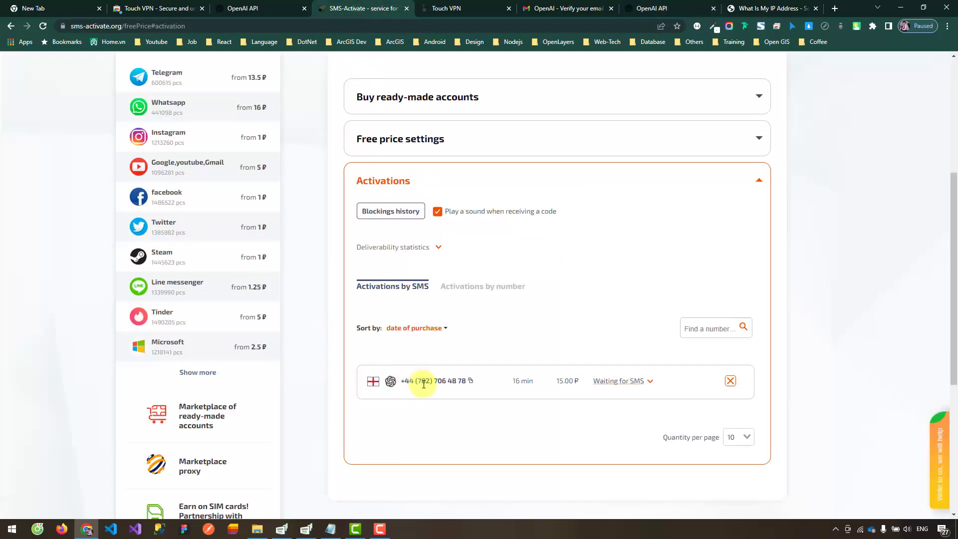
pyautogui.click(646, 10)
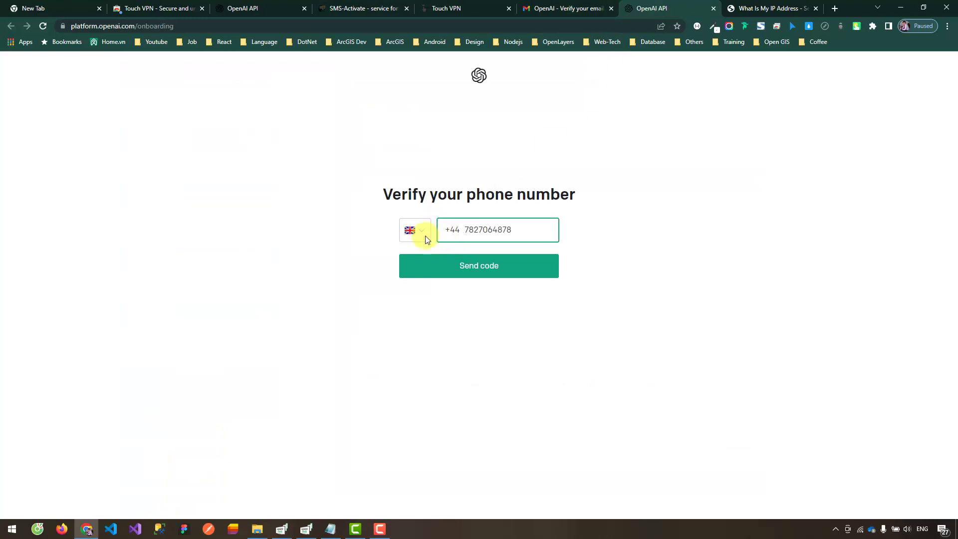
pyautogui.click(494, 274)
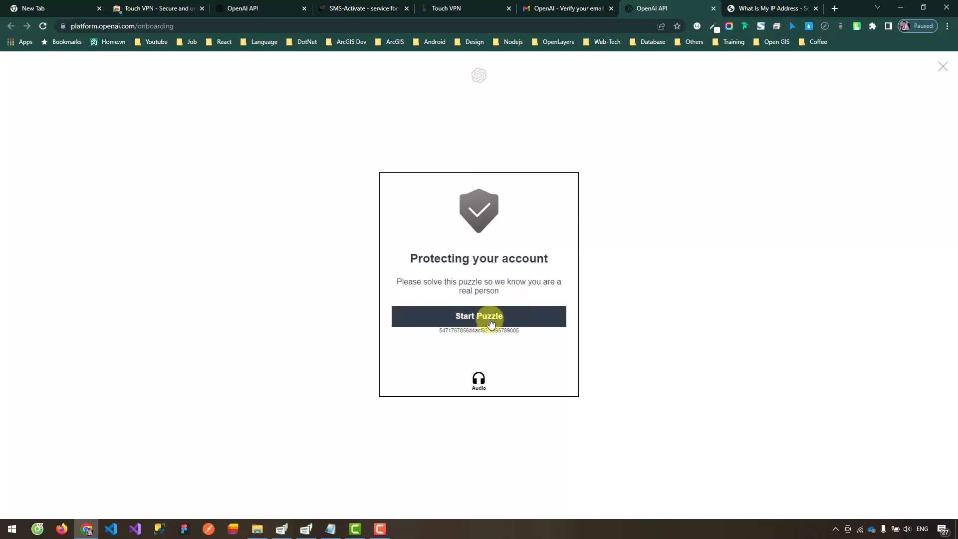
# Step: Start the account-protection puzzle and submit the first round with the person seated at u 10
pyautogui.click(516, 320)
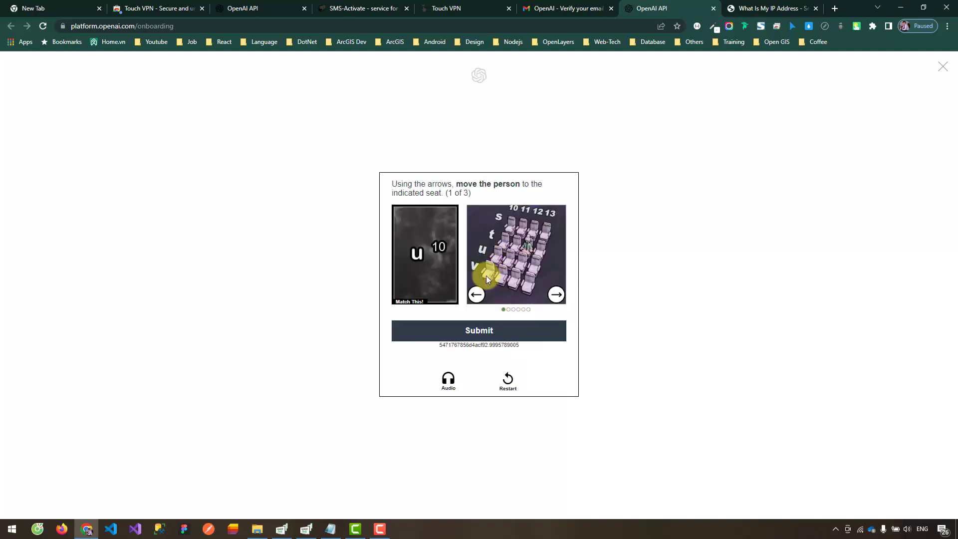
pyautogui.click(475, 295)
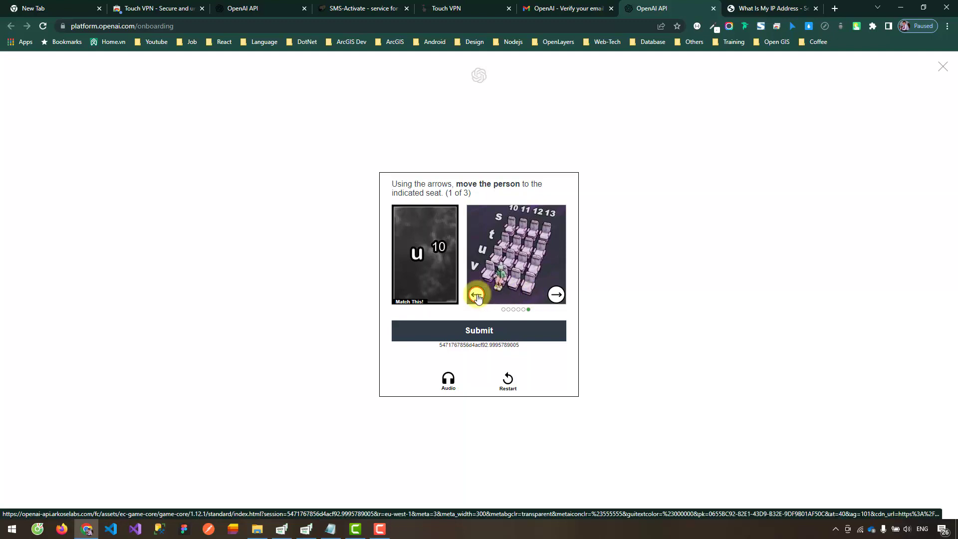
pyautogui.click(476, 295)
pyautogui.click(476, 295)
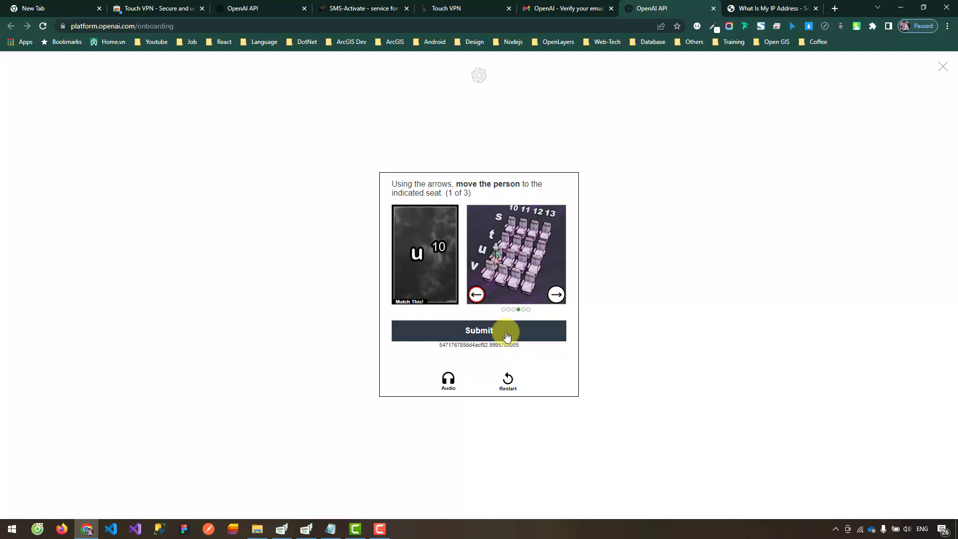
pyautogui.click(507, 336)
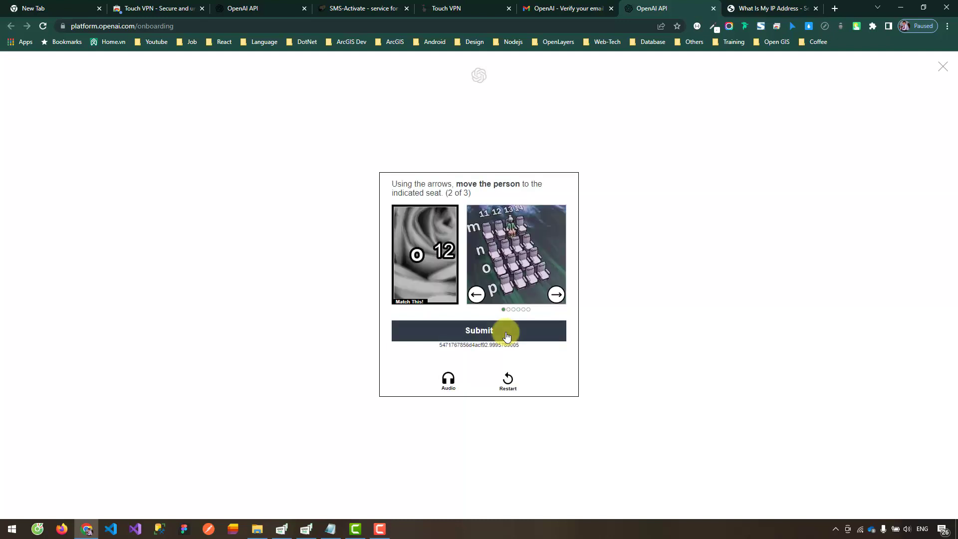
# Step: Finish the second and third puzzle rounds, seating the person at o 12, then r 18
pyautogui.click(477, 295)
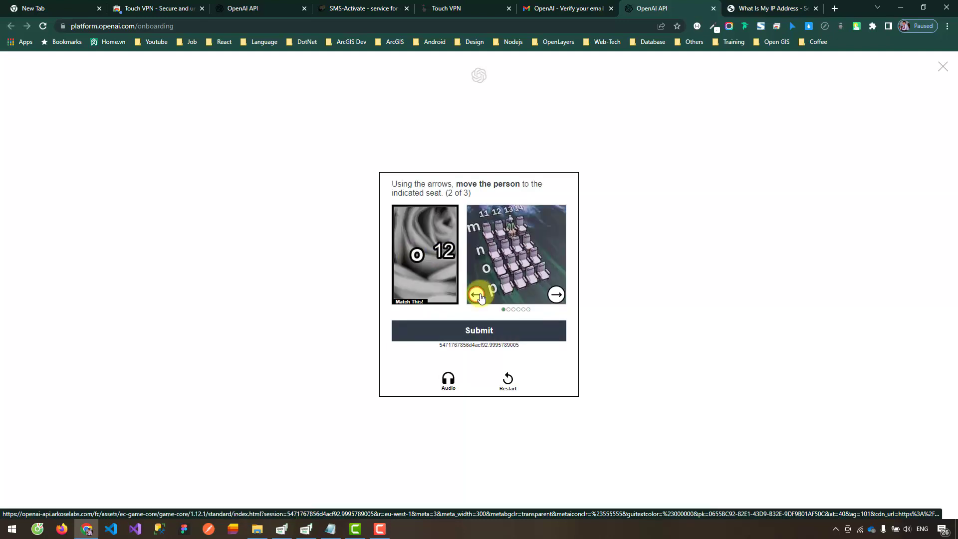
pyautogui.click(477, 295)
pyautogui.click(477, 295)
pyautogui.click(477, 295)
pyautogui.click(477, 296)
pyautogui.click(477, 295)
pyautogui.click(477, 296)
pyautogui.click(478, 295)
pyautogui.click(478, 295)
pyautogui.click(477, 295)
pyautogui.click(477, 295)
pyautogui.click(477, 295)
pyautogui.click(477, 295)
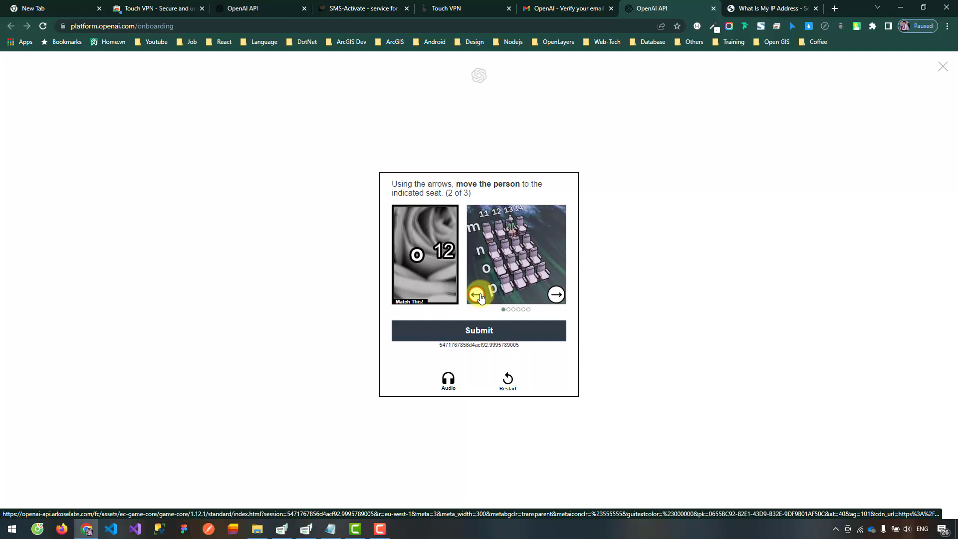
pyautogui.click(478, 296)
pyautogui.click(479, 296)
pyautogui.click(478, 296)
pyautogui.click(479, 296)
pyautogui.click(477, 297)
pyautogui.click(477, 297)
pyautogui.click(477, 295)
pyautogui.click(477, 296)
pyautogui.click(477, 295)
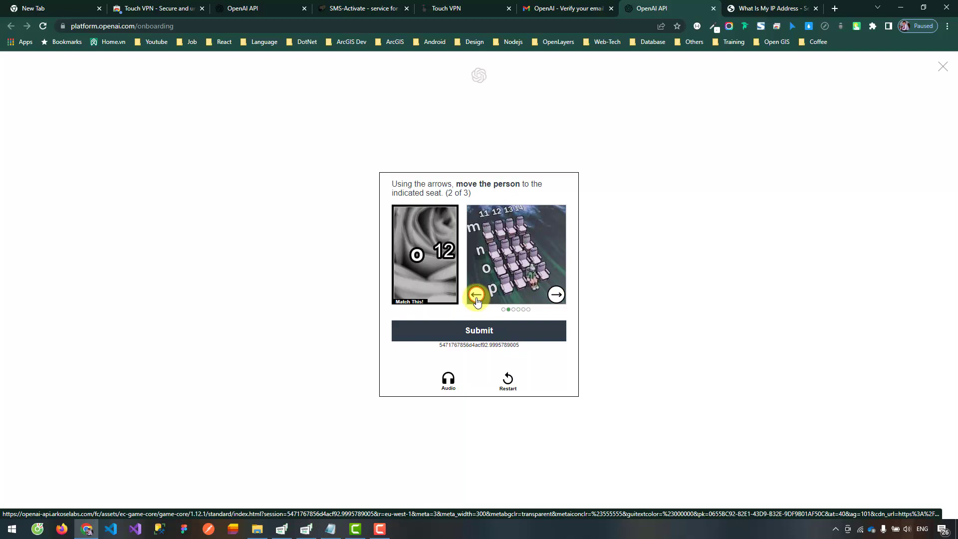
pyautogui.click(476, 296)
pyautogui.click(477, 296)
pyautogui.click(496, 334)
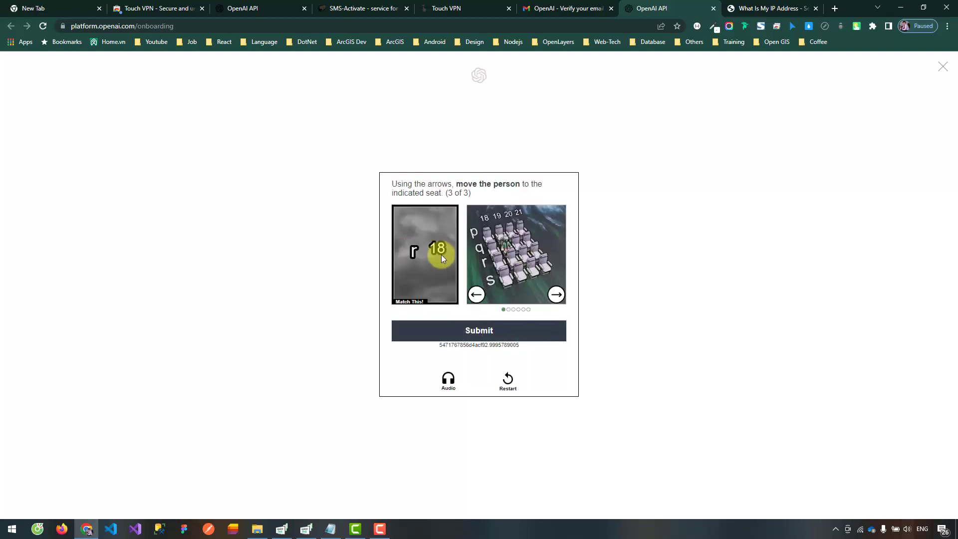
pyautogui.click(476, 295)
pyautogui.click(492, 329)
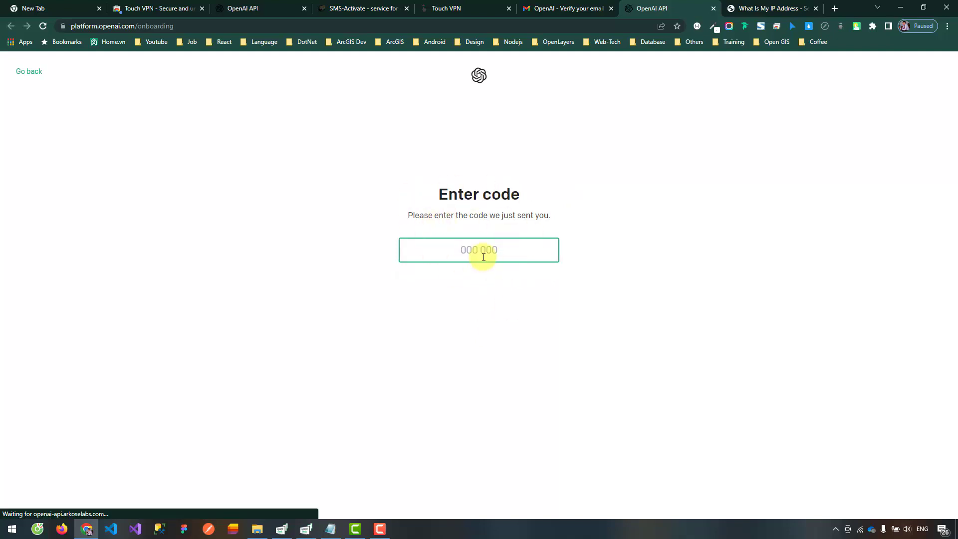
# Step: Read the received SMS code on SMS-Activate and enter it on OpenAI's Enter code page
pyautogui.click(357, 9)
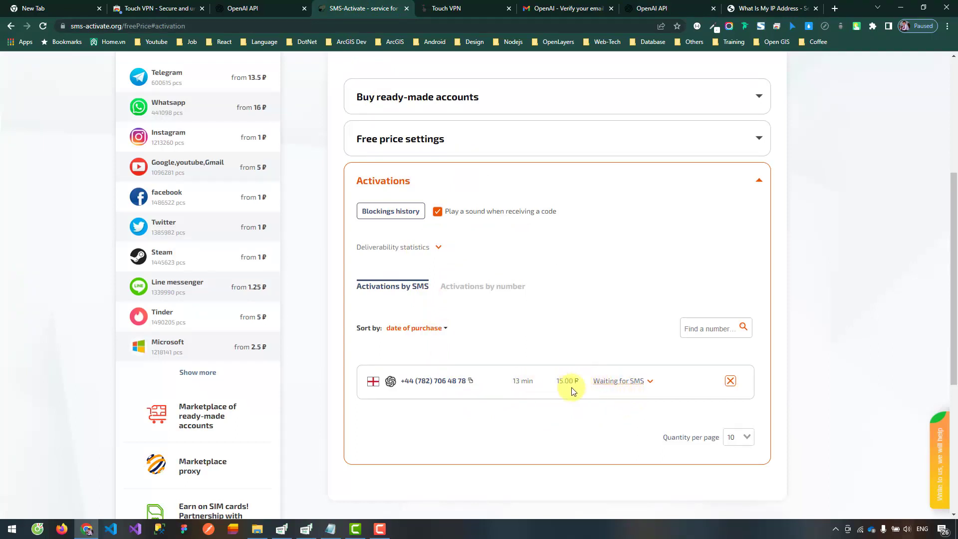
pyautogui.click(650, 382)
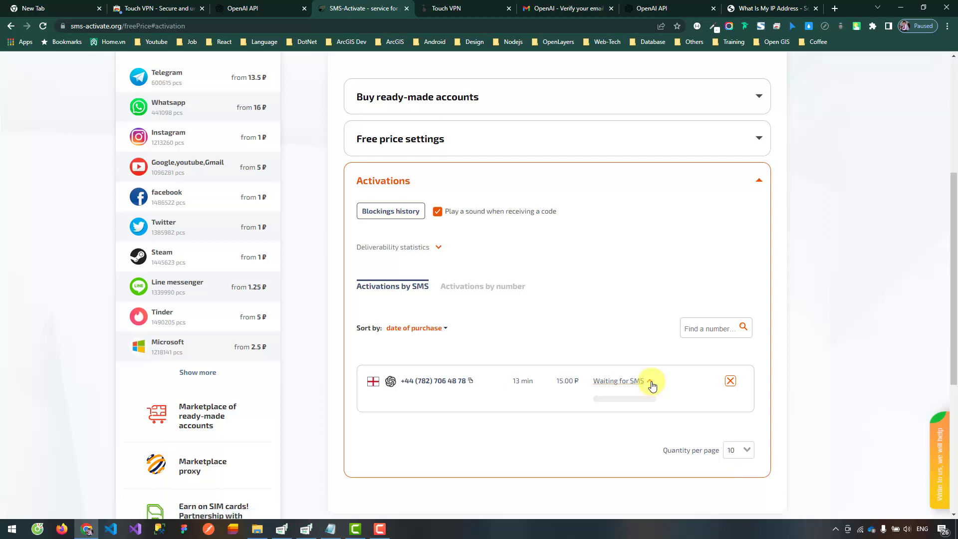
pyautogui.click(651, 383)
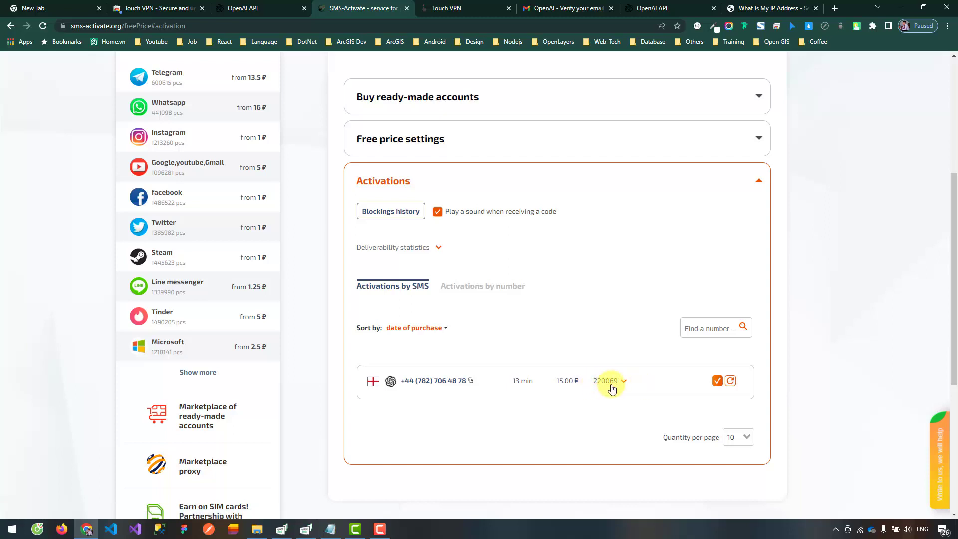
pyautogui.click(254, 9)
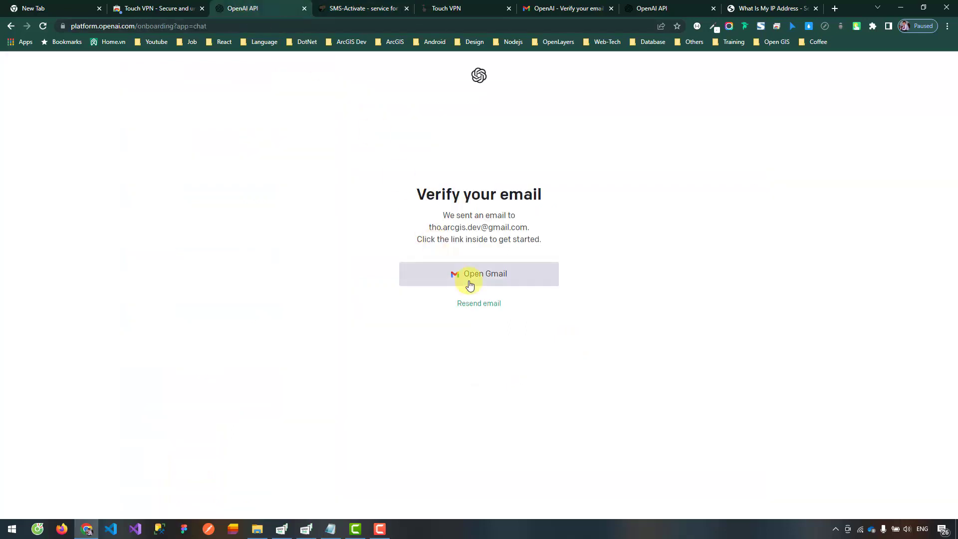
pyautogui.click(646, 9)
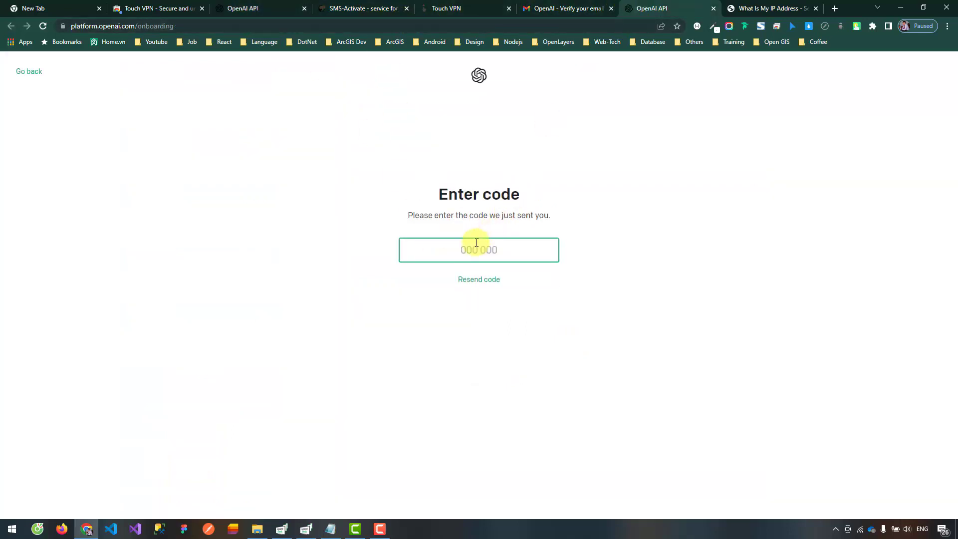
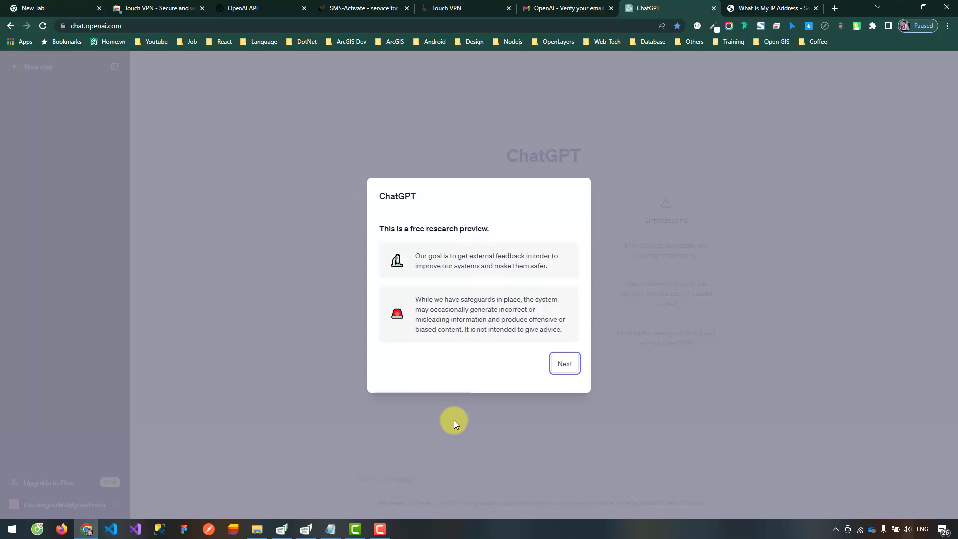
# Step: Step through and dismiss ChatGPT's research-preview welcome notice
pyautogui.click(563, 363)
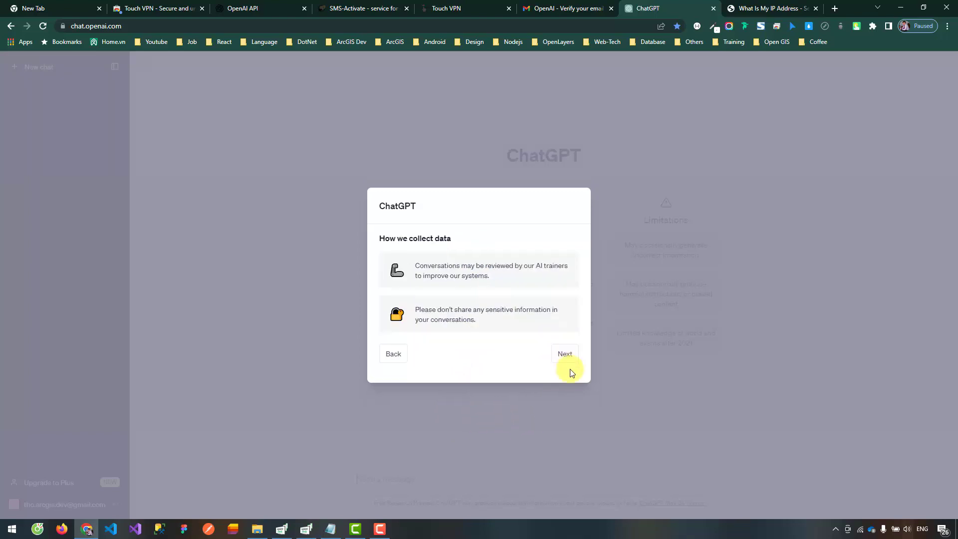
pyautogui.click(563, 353)
pyautogui.click(563, 355)
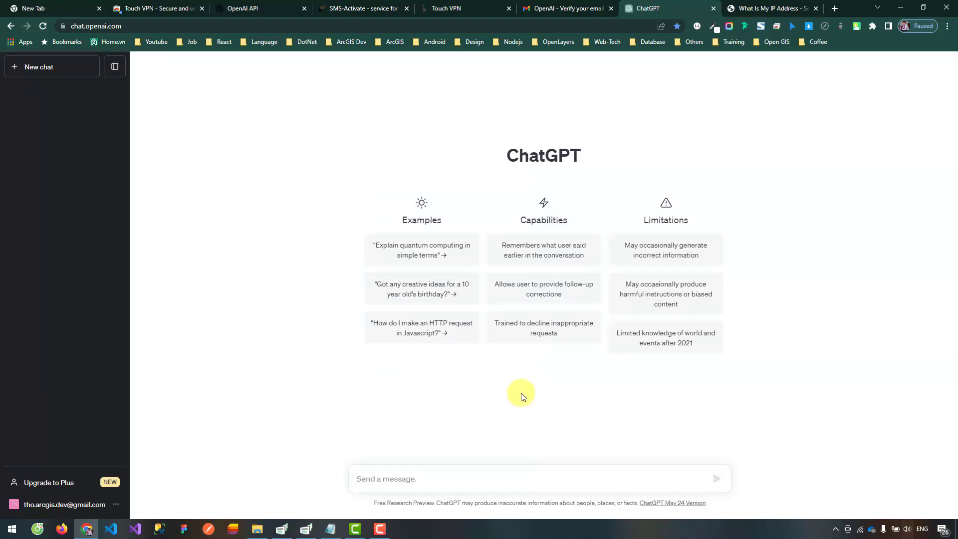
# Step: Disconnect the Touch VPN extension and close its panel
pyautogui.click(857, 29)
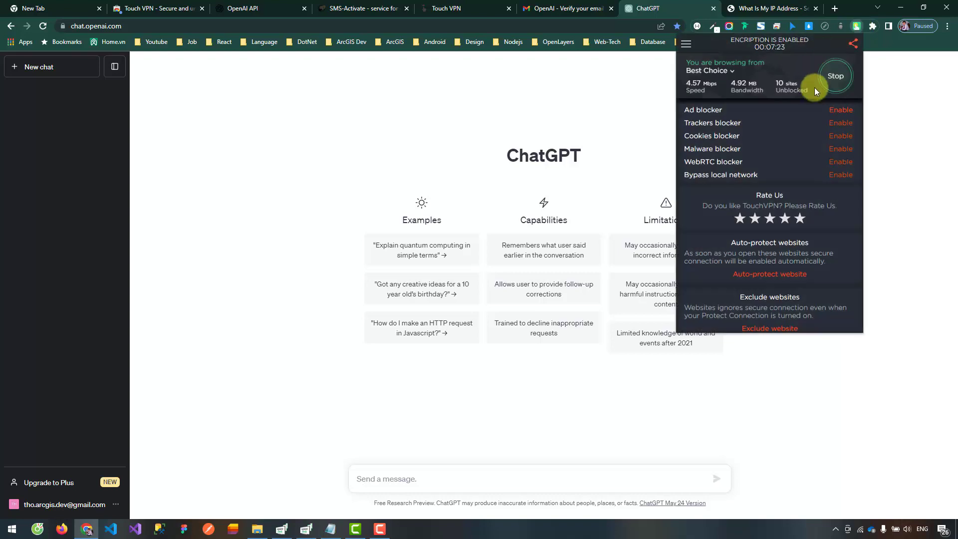
pyautogui.click(838, 78)
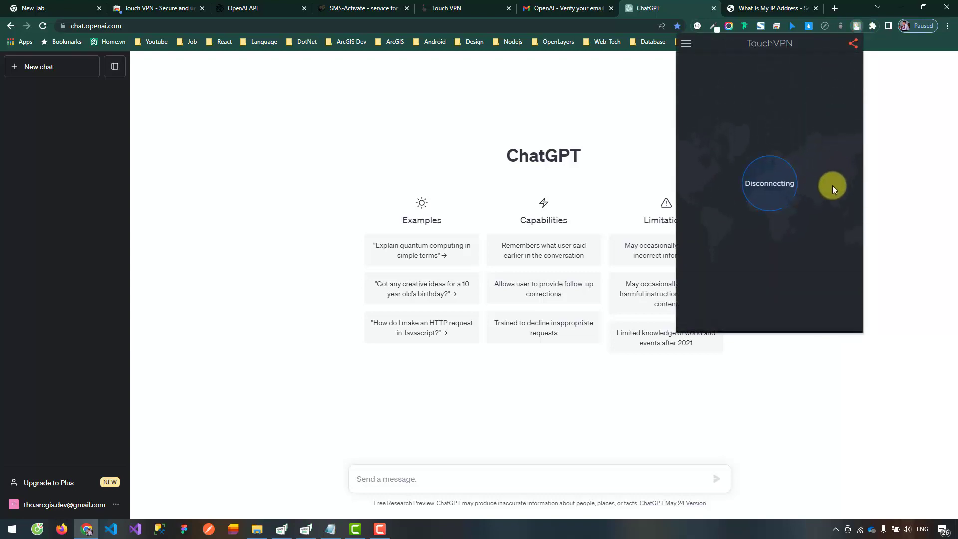
pyautogui.click(884, 93)
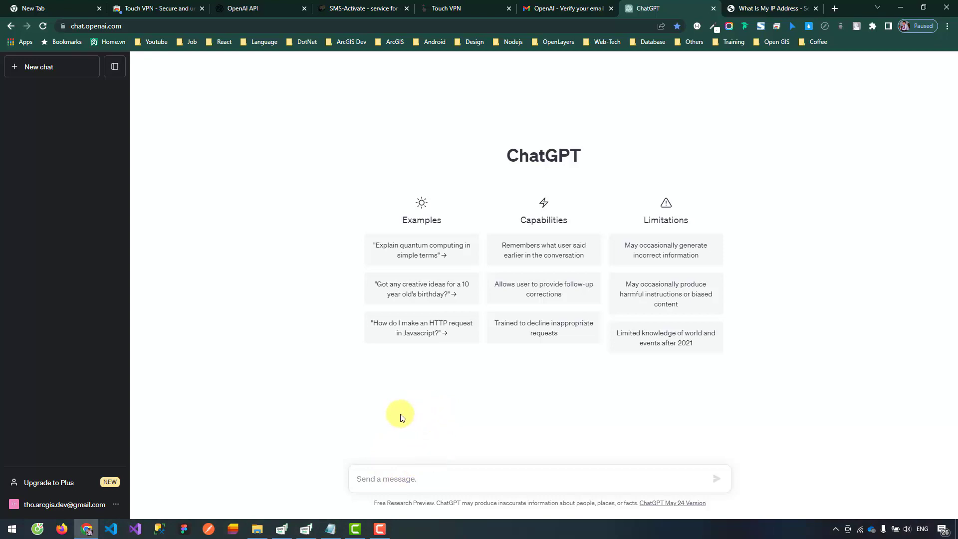
# Step: Ask ChatGPT in Vietnamese for 10 beginner JavaScript questions and answers, then review its reply
pyautogui.click(394, 477)
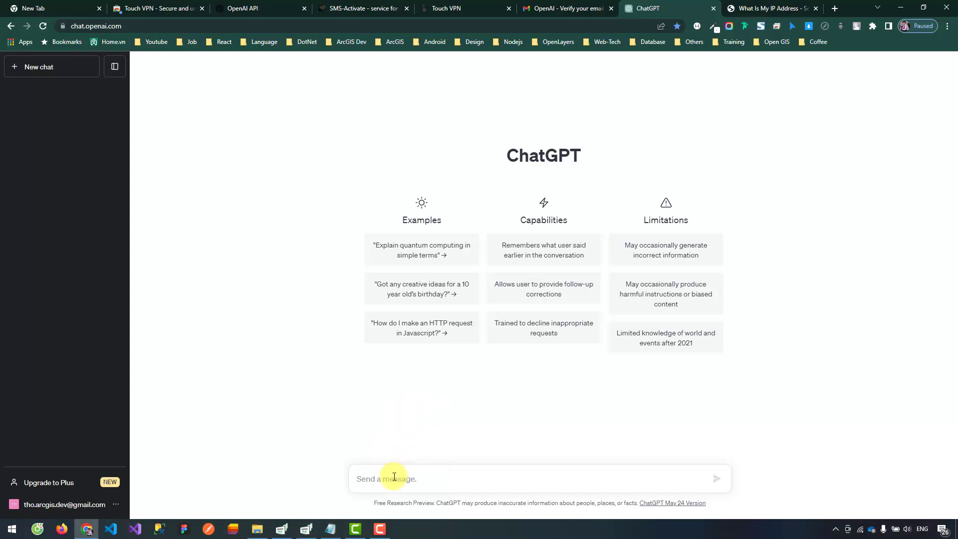
pyautogui.write('tạo giúp tôi 10 câu hỏi và câu trả lời ')
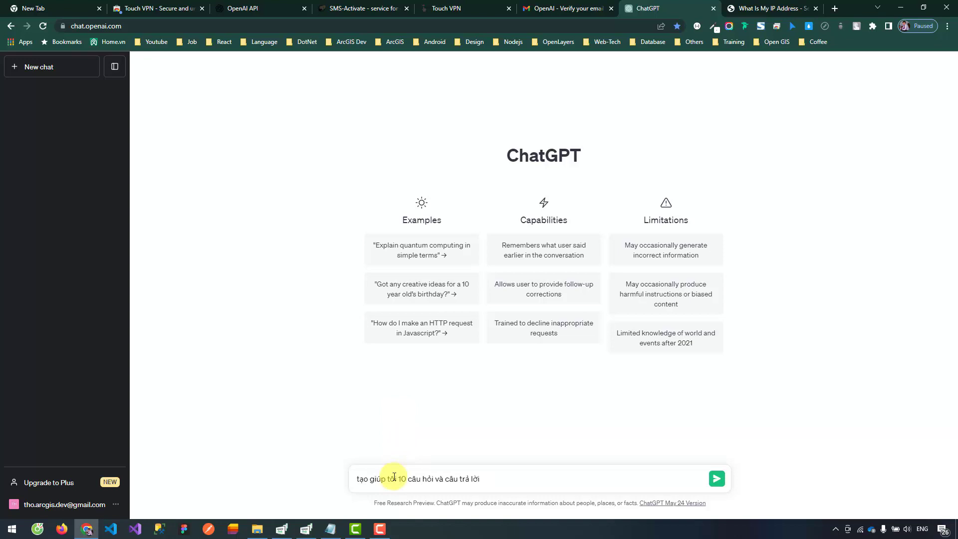
pyautogui.write('về ngôn ngữ lập trình Javascript, dành cho người mới bắt đầu')
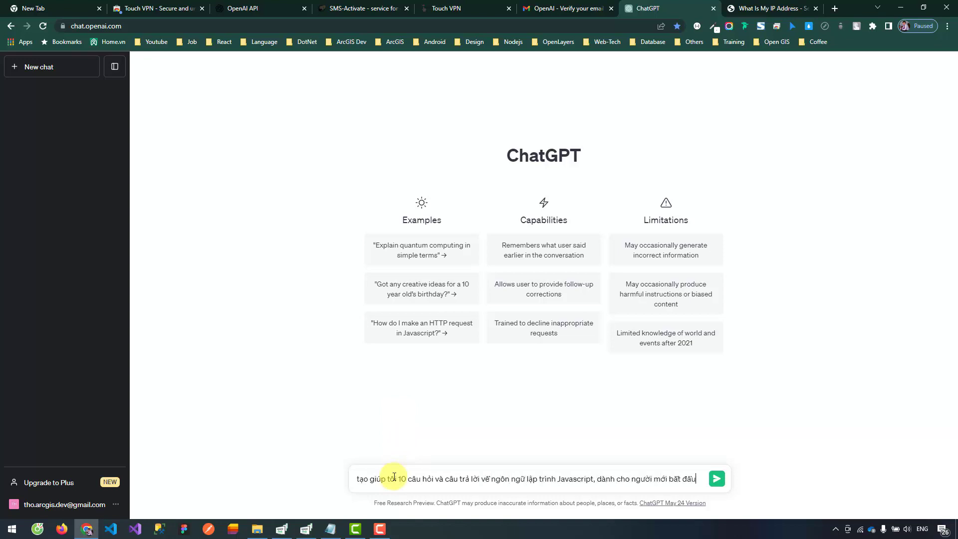
pyautogui.write(', trình bày kết quả dạng bảng.')
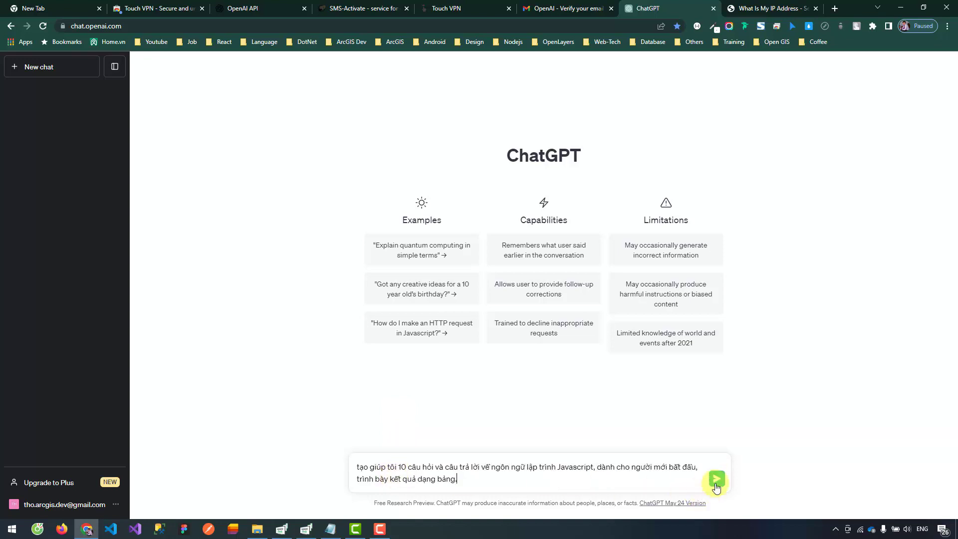
pyautogui.click(716, 478)
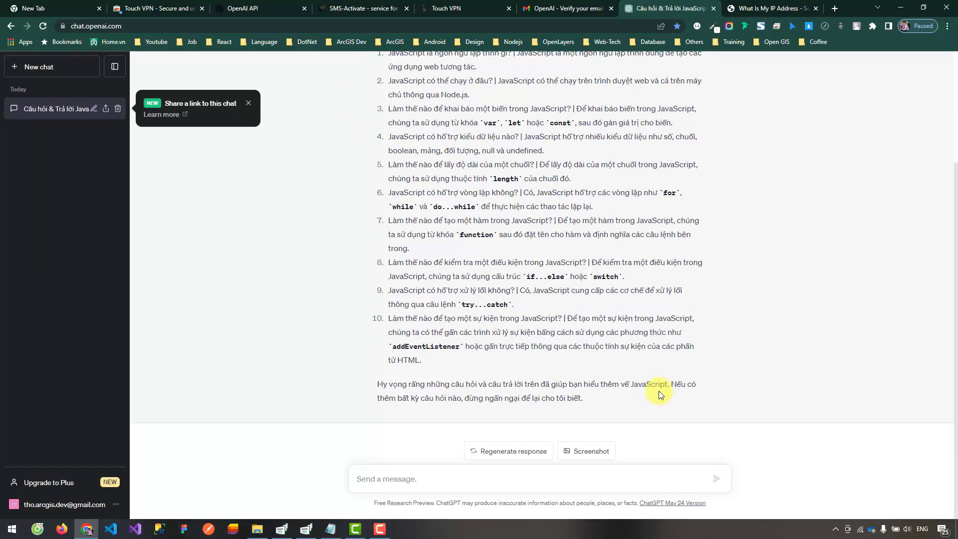
pyautogui.scroll(3, 658, 391)
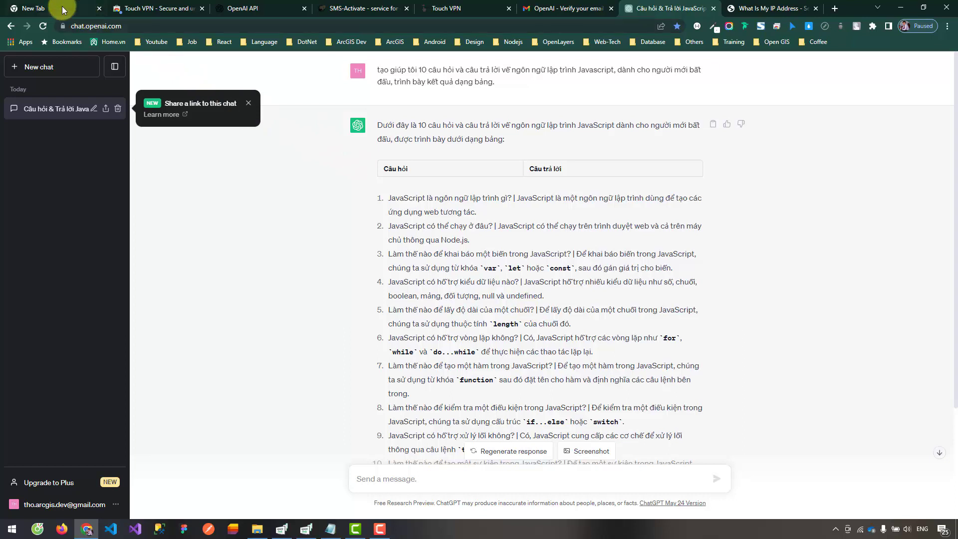
pyautogui.click(87, 8)
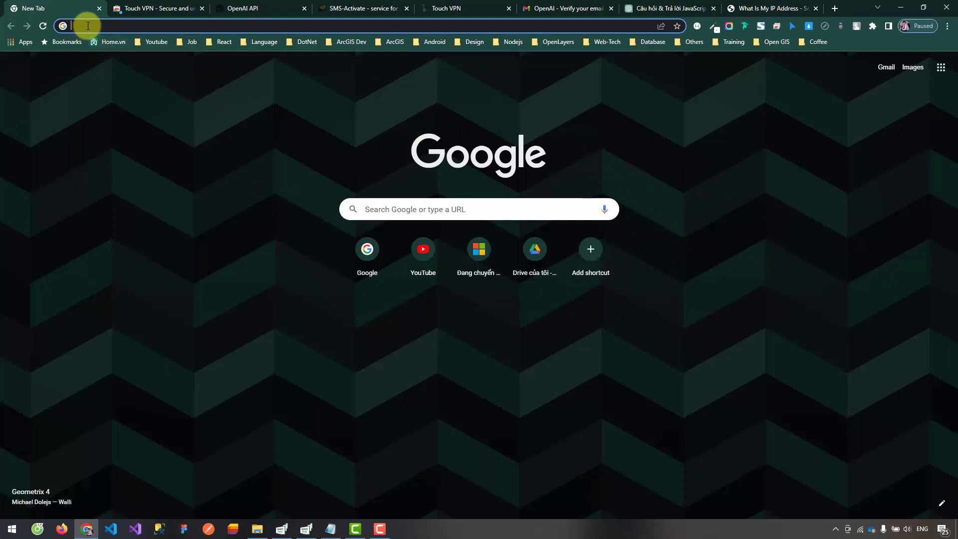
# Step: Enter 'bard' in the address bar to load bard.google.com
pyautogui.write('bard')
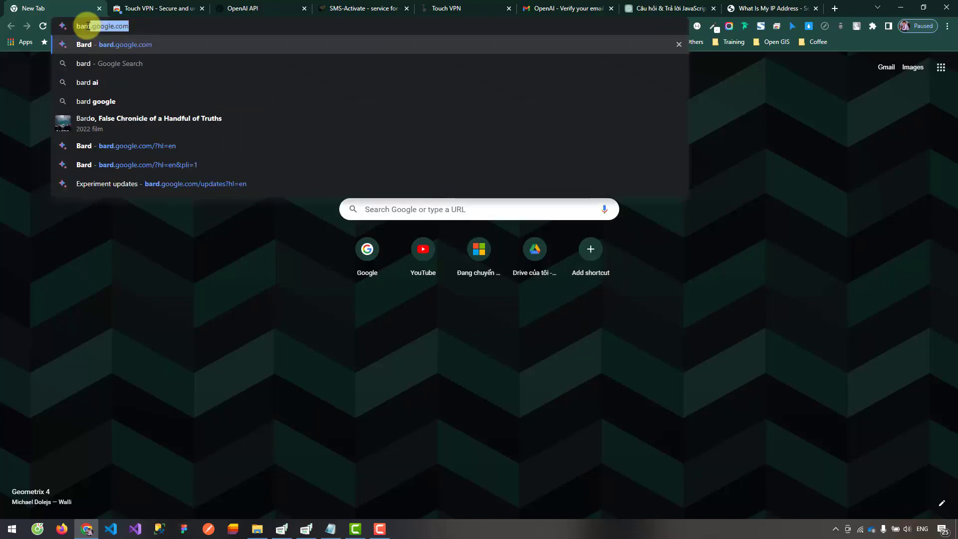
pyautogui.press('Return')
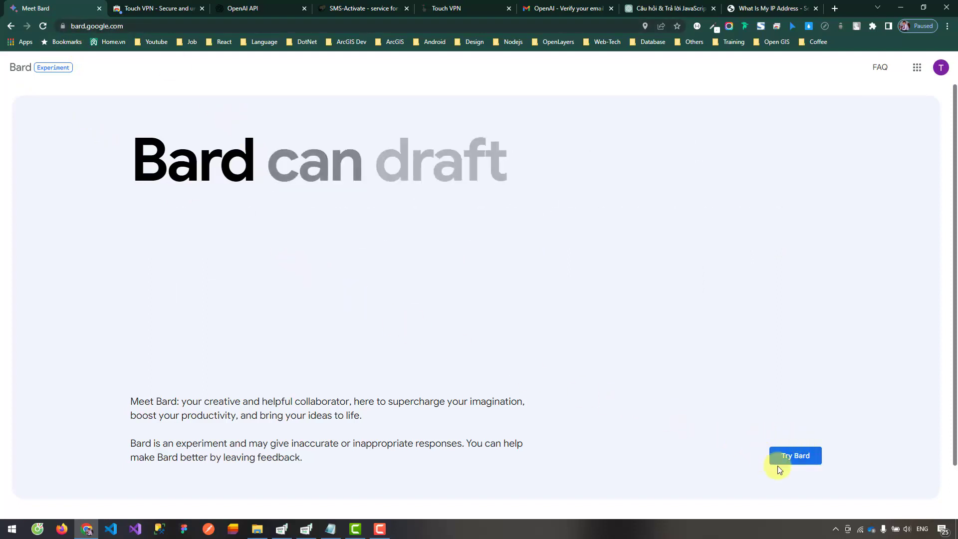
# Step: Begin using Bard, agree to its Terms & Privacy, and continue past the experiment notice
pyautogui.click(812, 465)
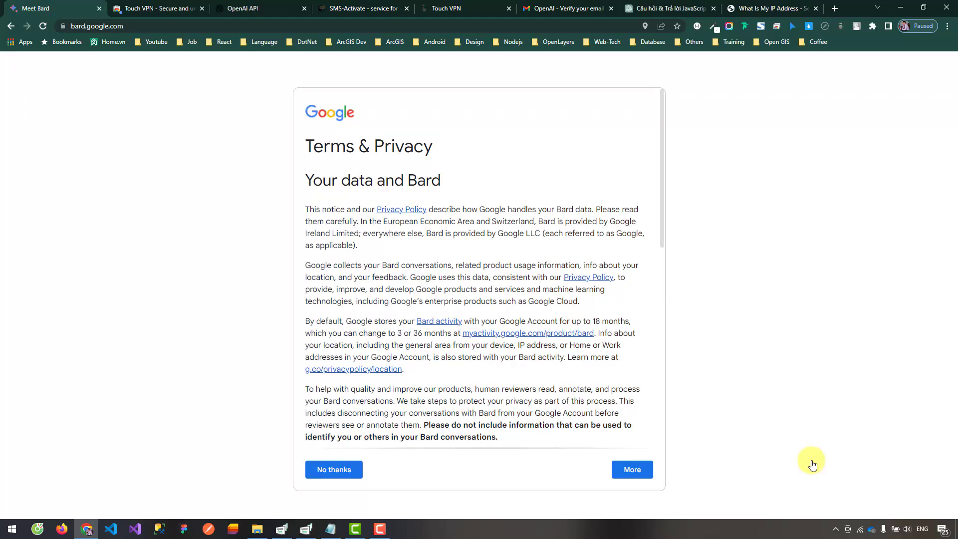
pyautogui.scroll(-5, 578, 405)
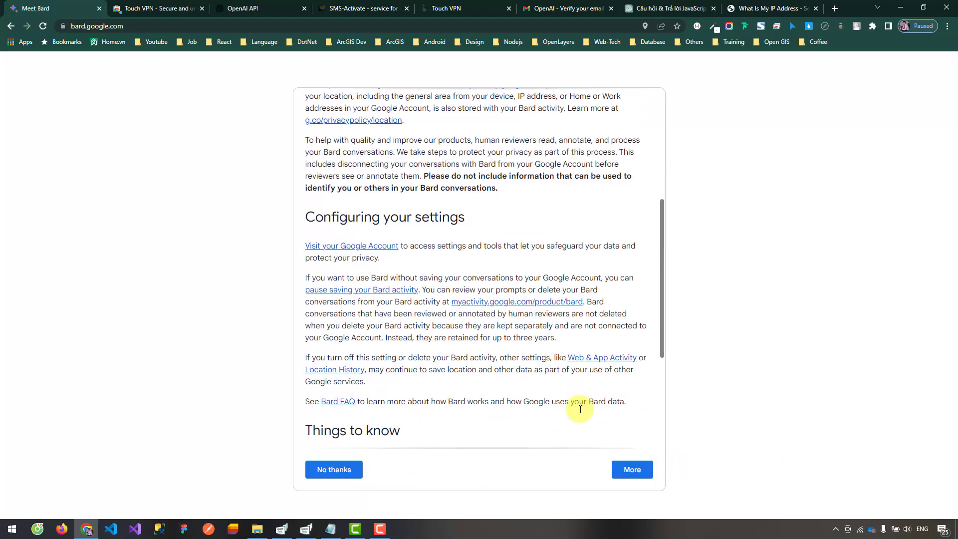
pyautogui.scroll(-4, 580, 409)
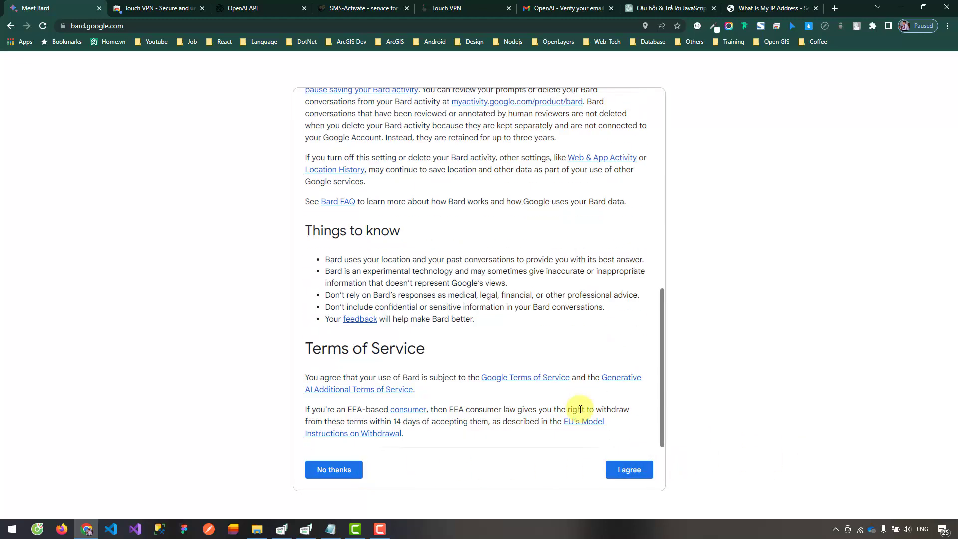
pyautogui.click(629, 469)
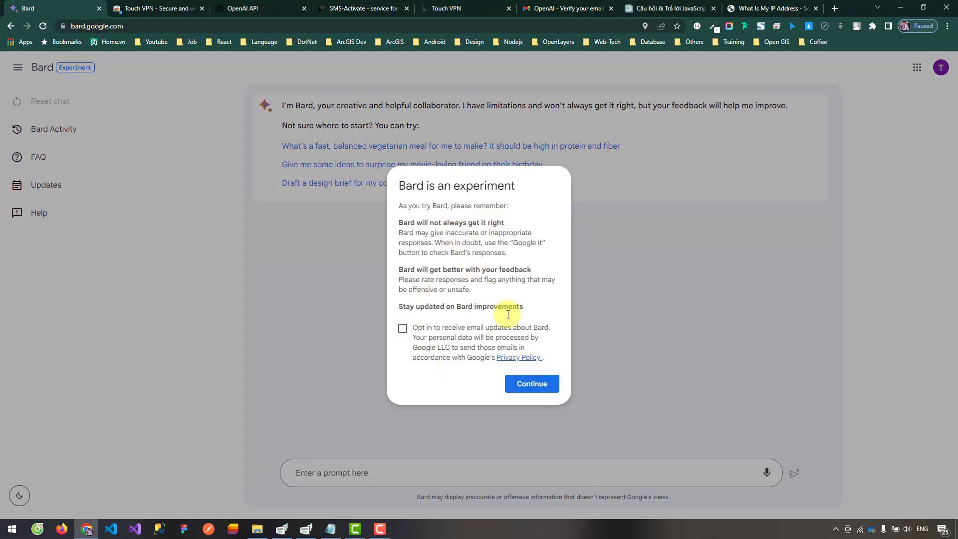
pyautogui.click(547, 390)
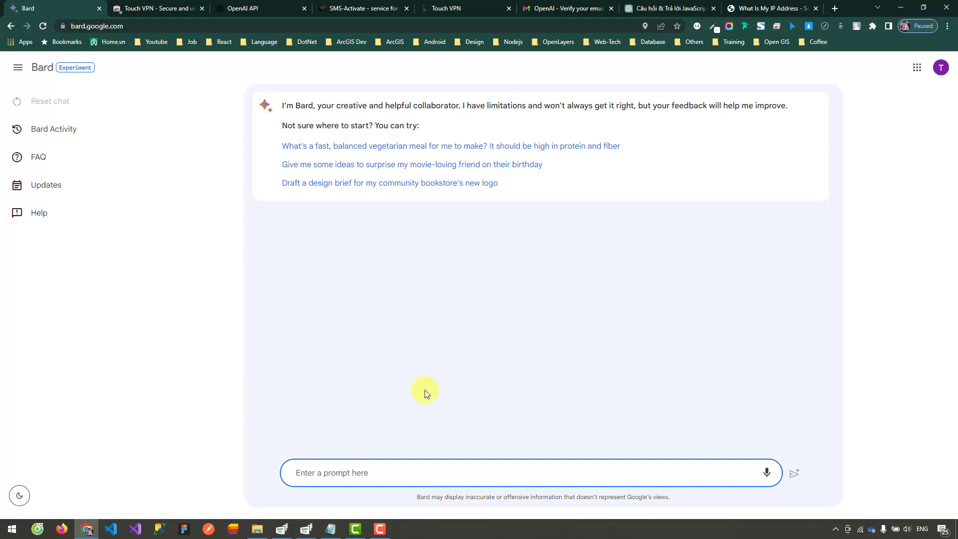
# Step: Ask Bard 'create 5 question about Javascript for beginner and answer, show the result in table' and review it
pyautogui.write('create 5 question about Javascript for beginner and answer, show the result in table')
pyautogui.press('Return')
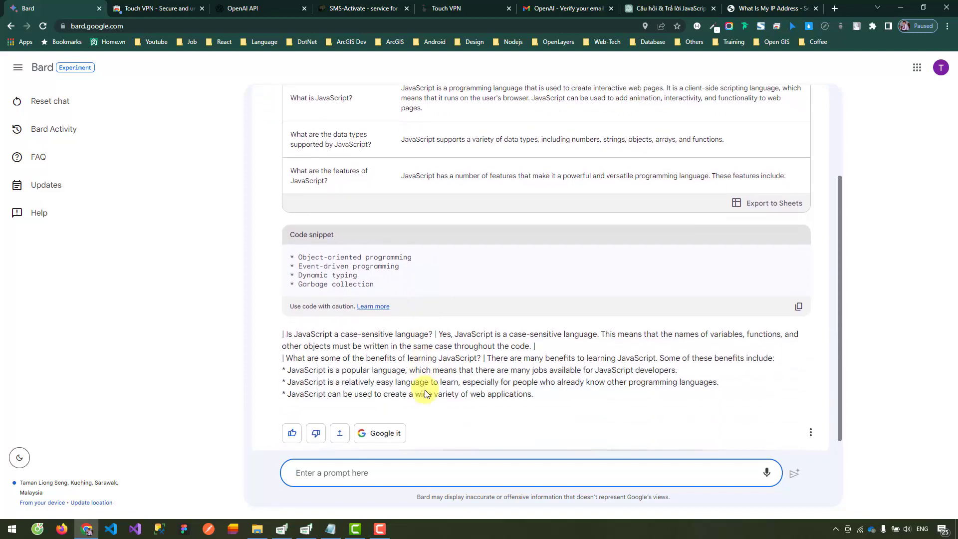
pyautogui.scroll(3, 424, 390)
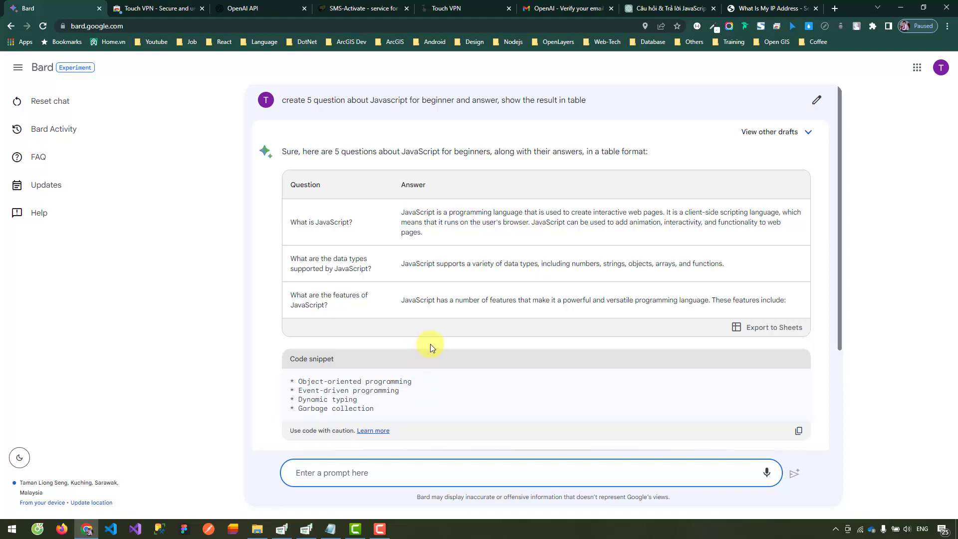
pyautogui.click(260, 13)
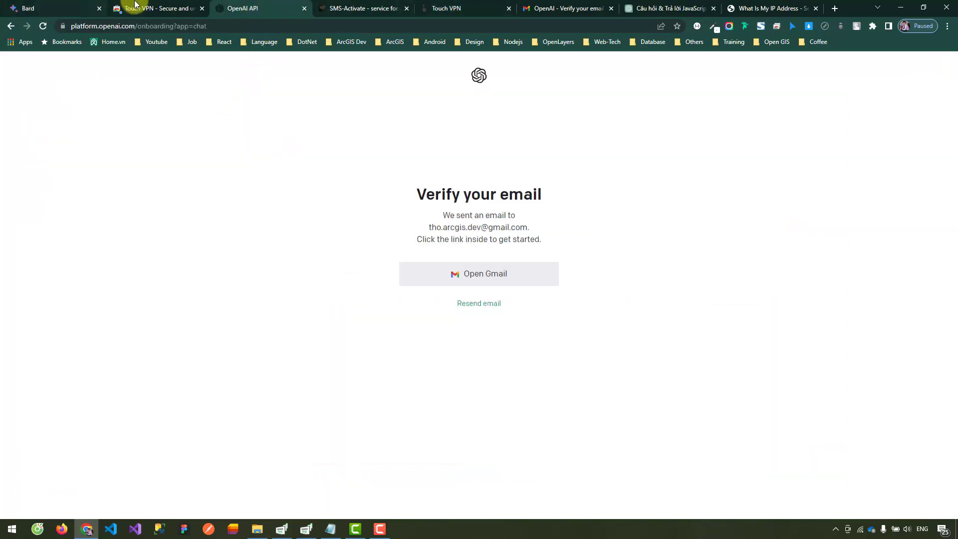
# Step: Compare ChatGPT's 10 JavaScript answers against Bard's table, ending on the ChatGPT conversation
pyautogui.click(680, 11)
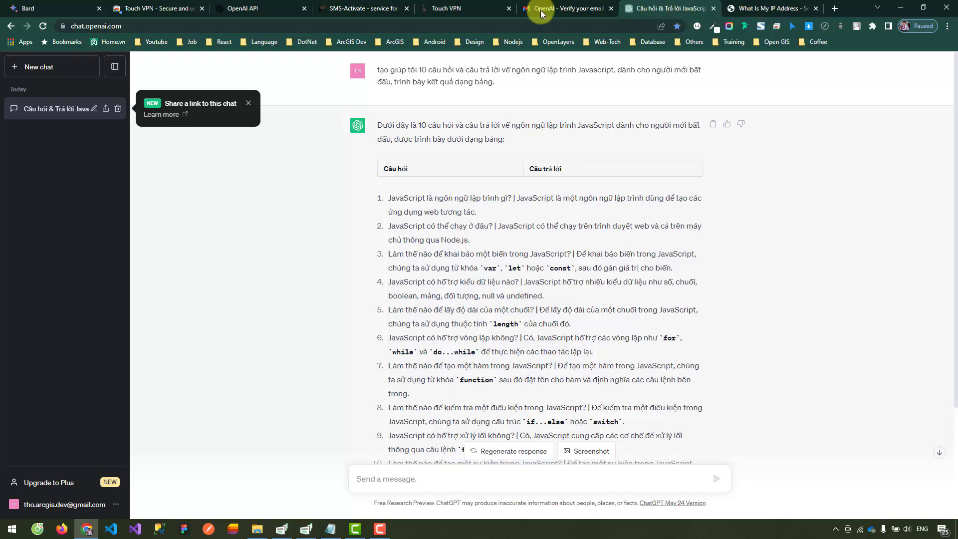
pyautogui.moveTo(48, 9)
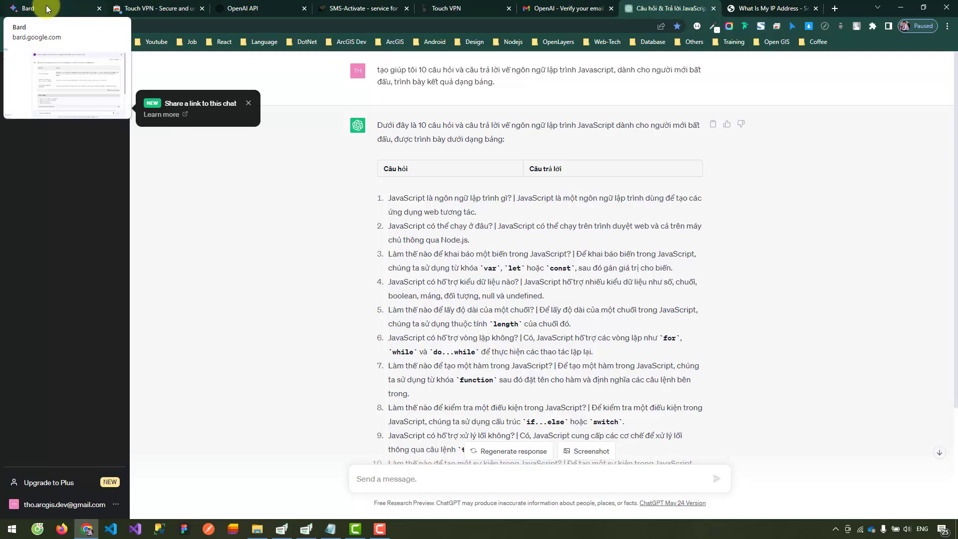
pyautogui.click(48, 9)
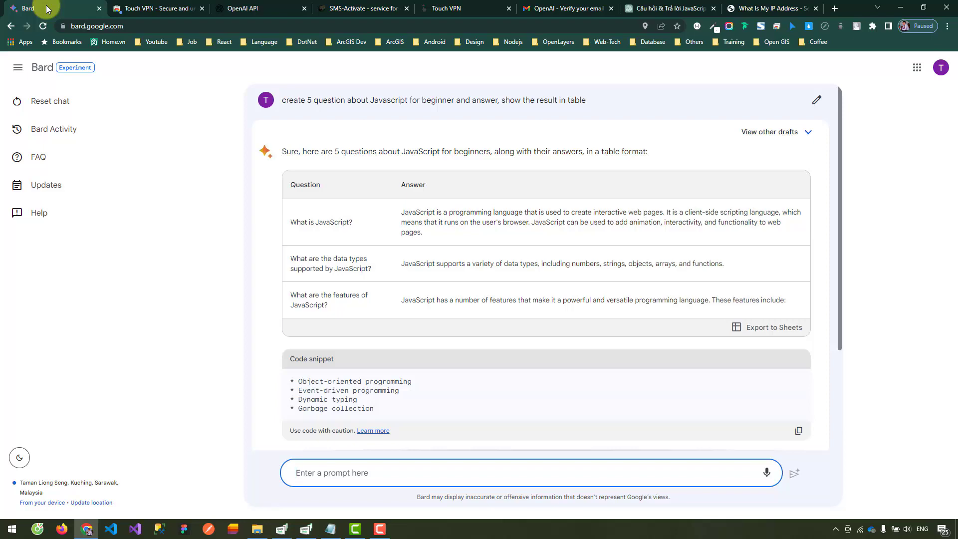
pyautogui.hotkey('ctrl', '7')
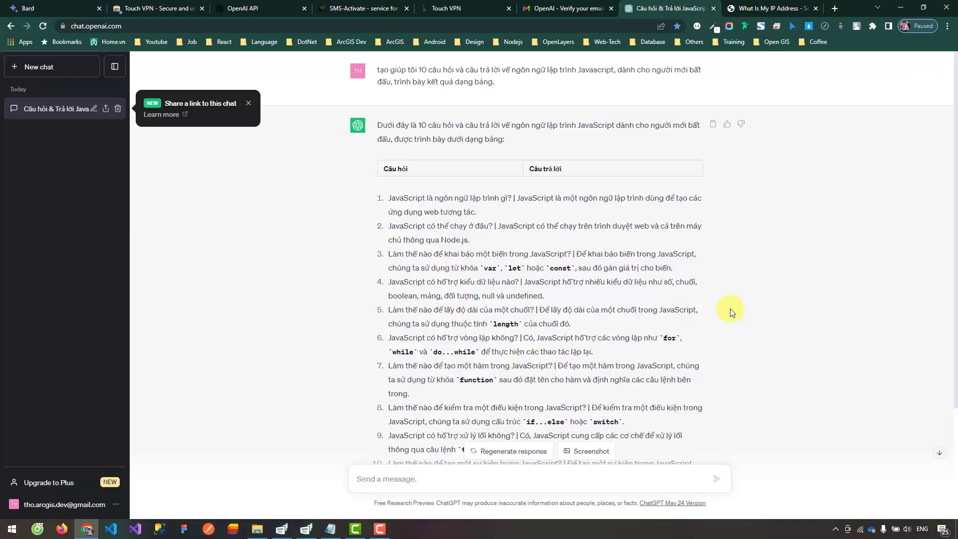